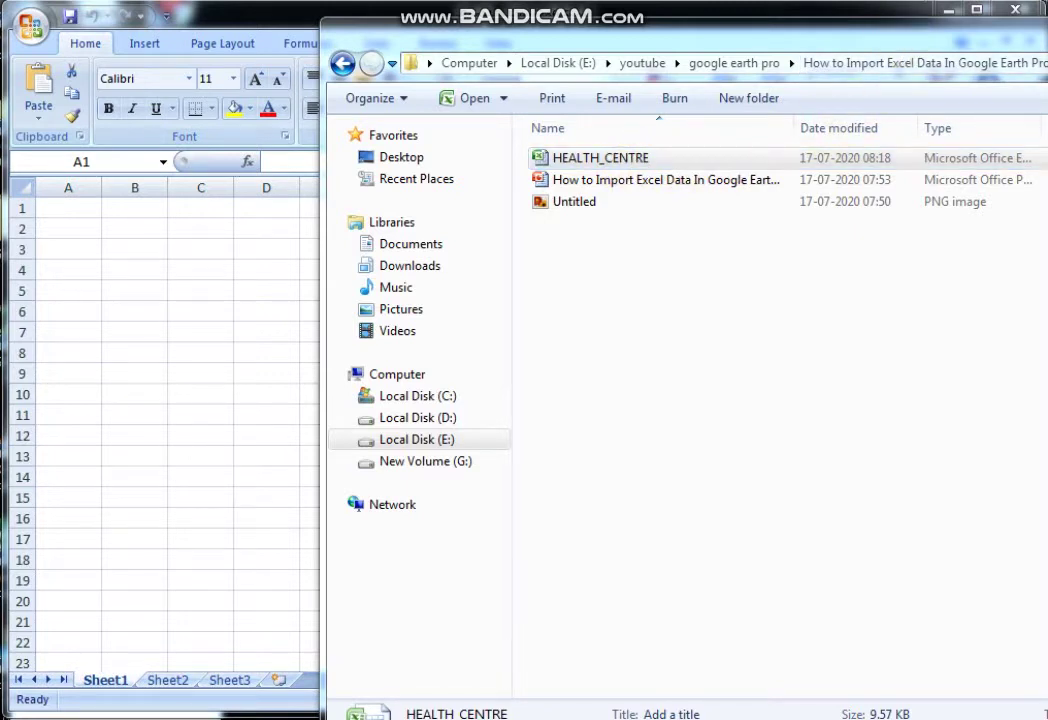
# Open the HEALTH_CENTRE workbook in Excel and inspect its LAT and LONG coordinate columns.
pyautogui.doubleClick(668, 163)
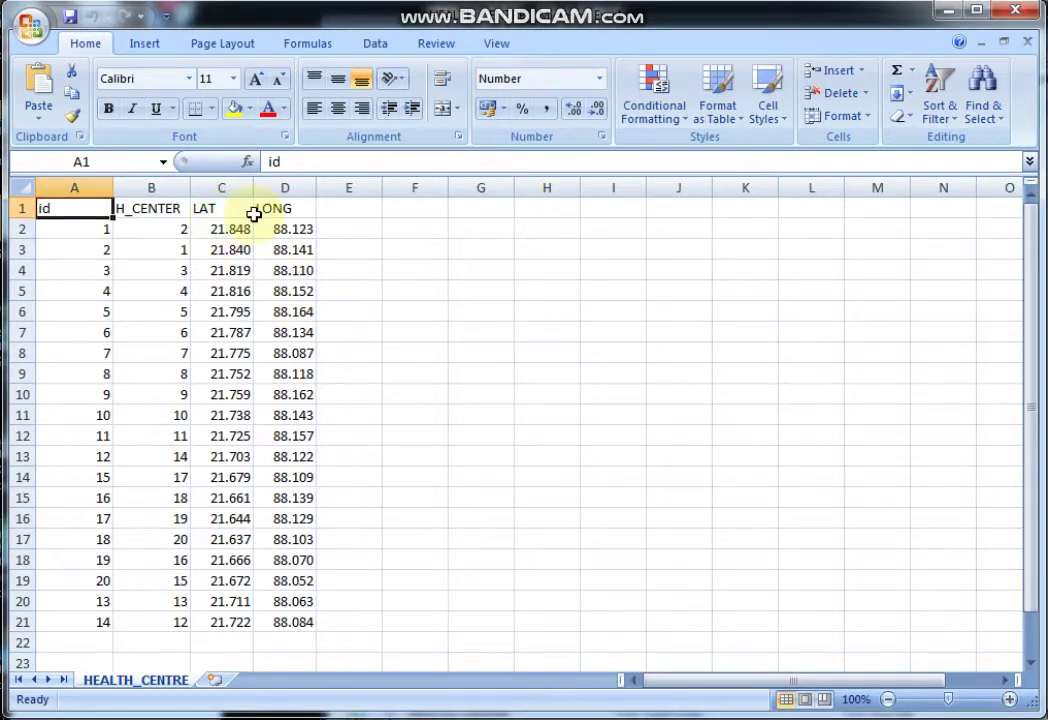
pyautogui.click(240, 211)
pyautogui.click(288, 213)
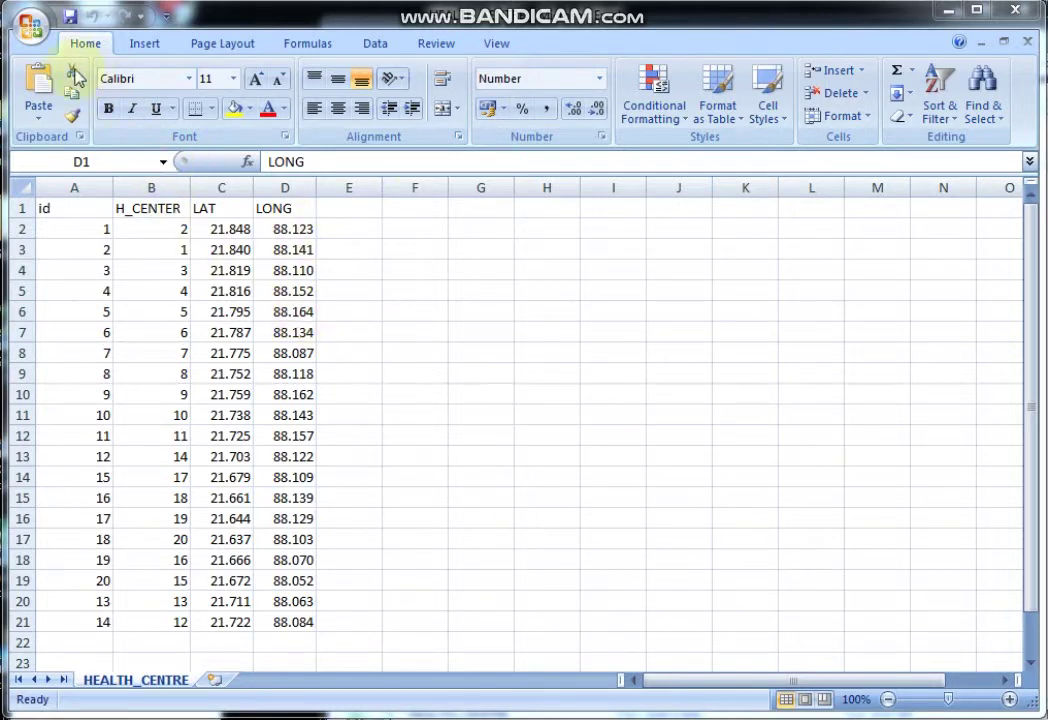
# Save HEALTH_CENTRE as a CSV (MS-DOS) file in the same folder, keeping the CSV format.
pyautogui.click(30, 28)
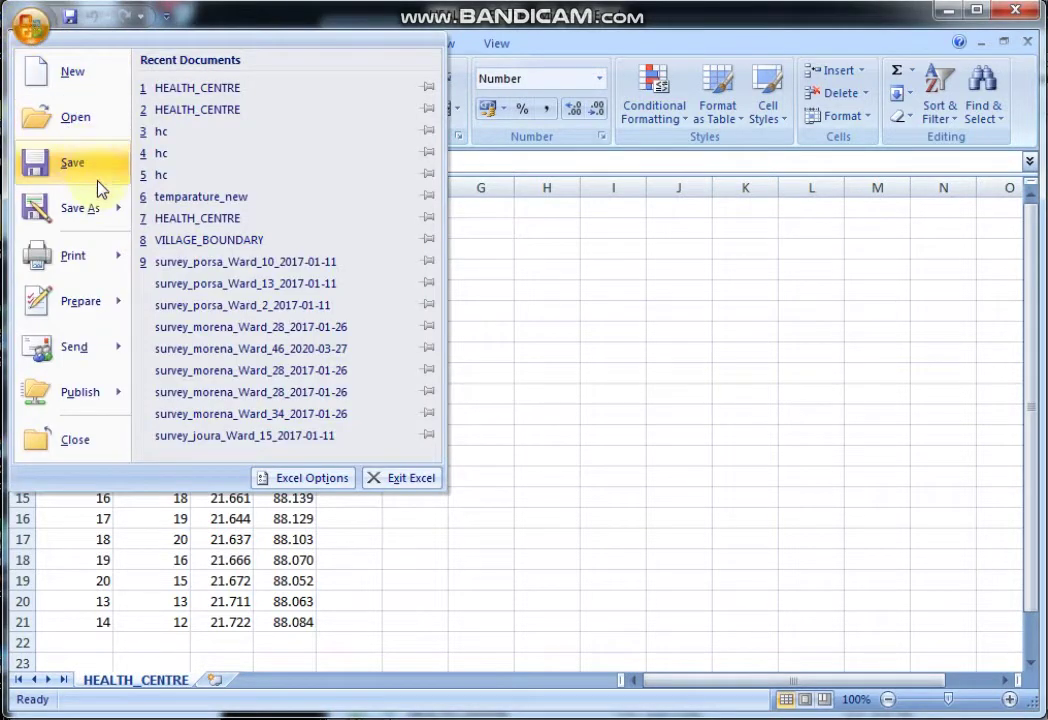
pyautogui.moveTo(75, 208)
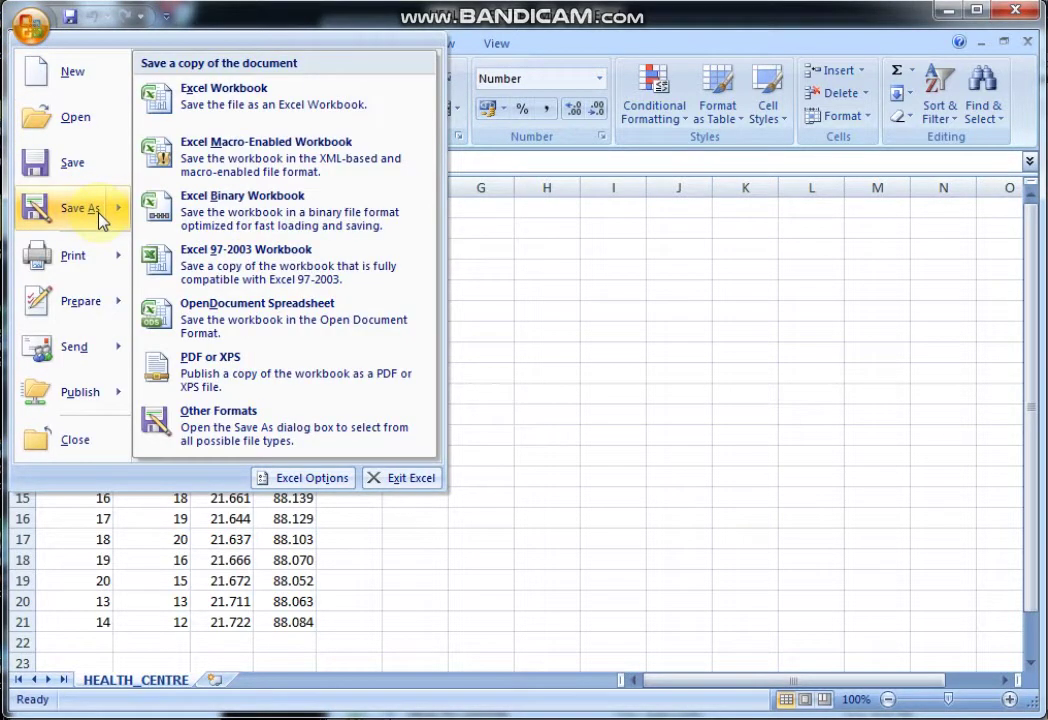
pyautogui.click(268, 437)
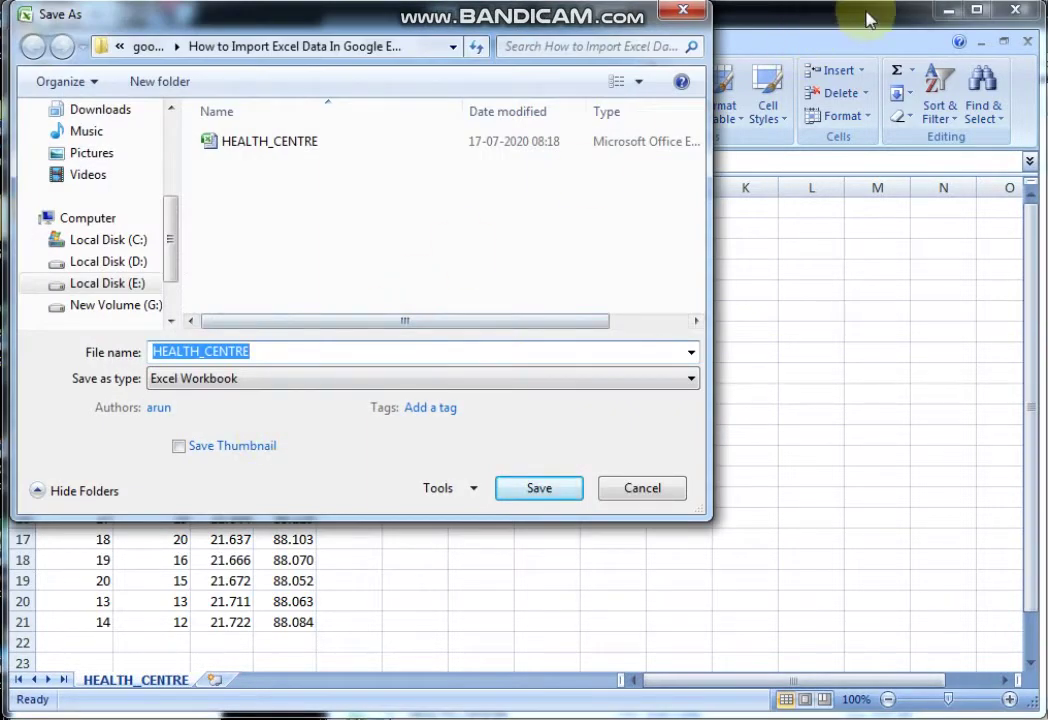
pyautogui.click(520, 352)
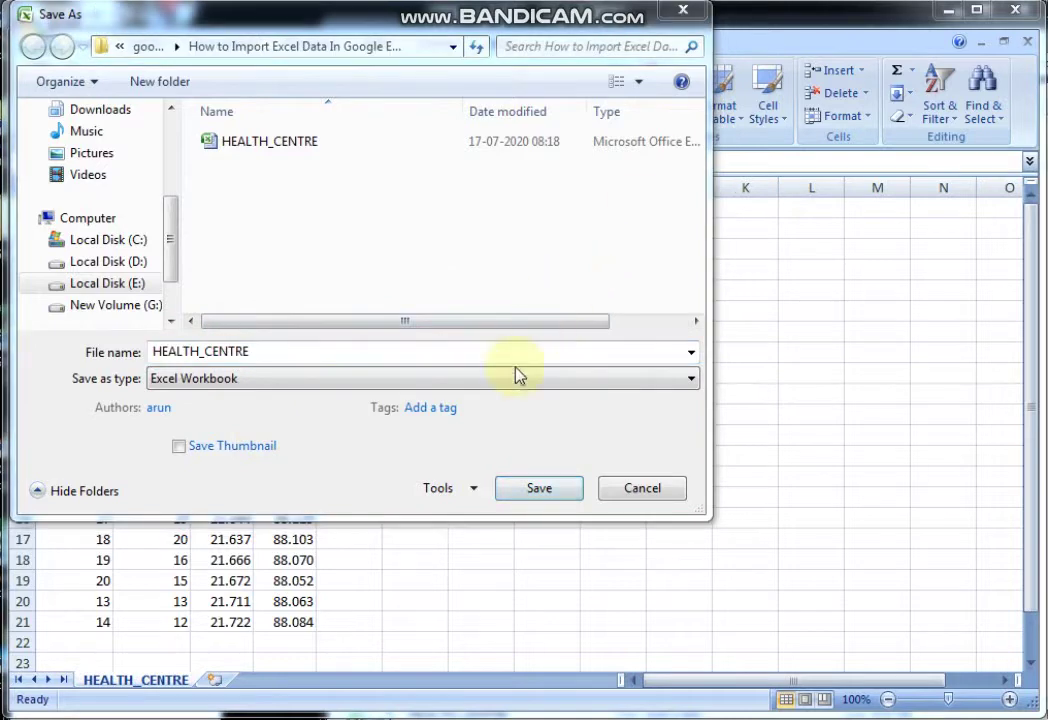
pyautogui.click(691, 381)
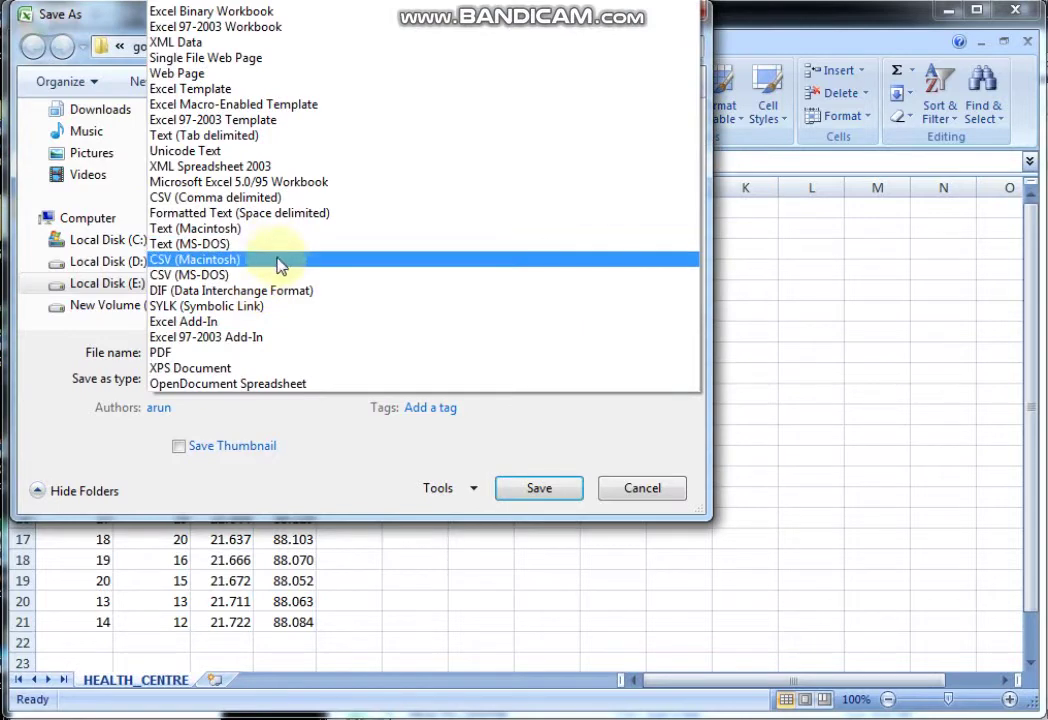
pyautogui.click(194, 276)
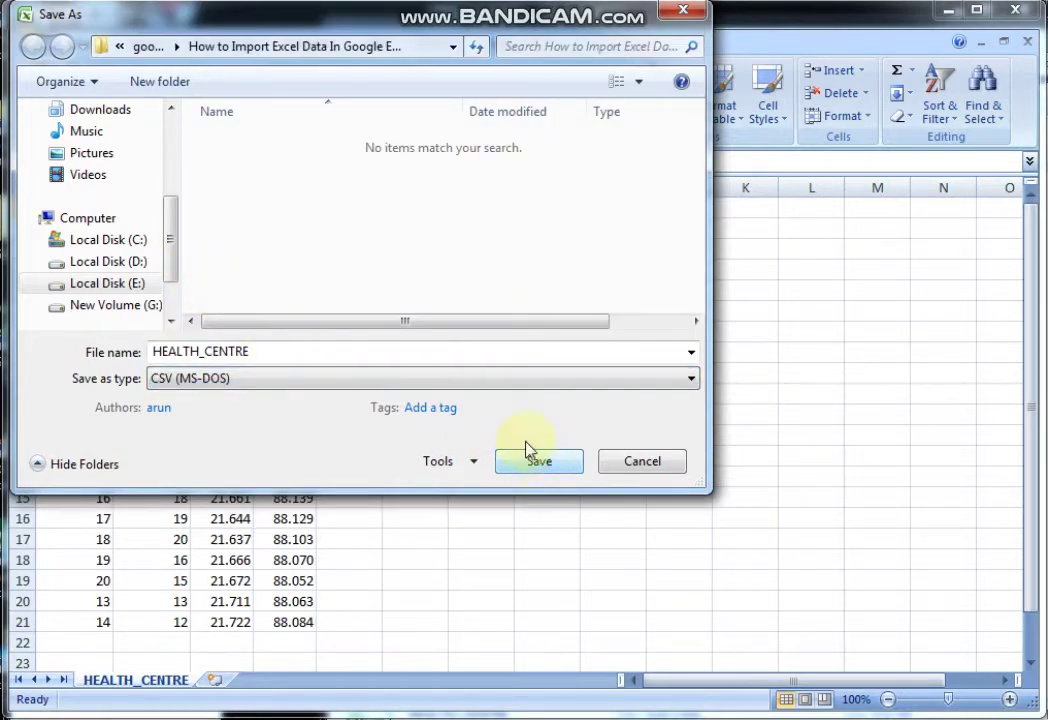
pyautogui.doubleClick(264, 348)
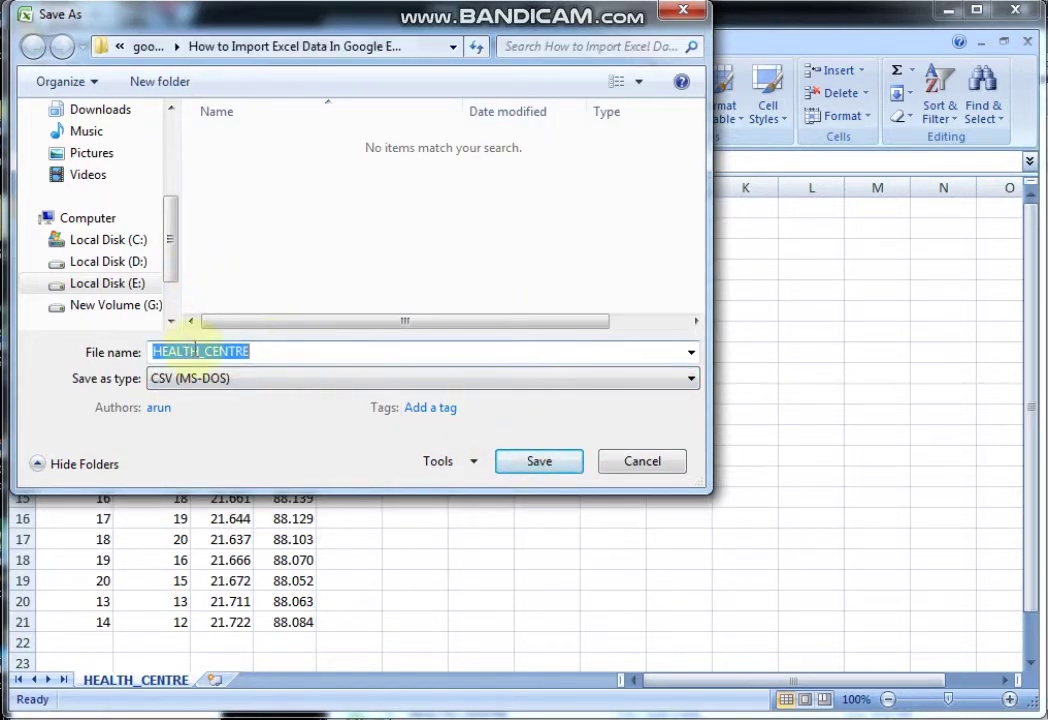
pyautogui.click(264, 348)
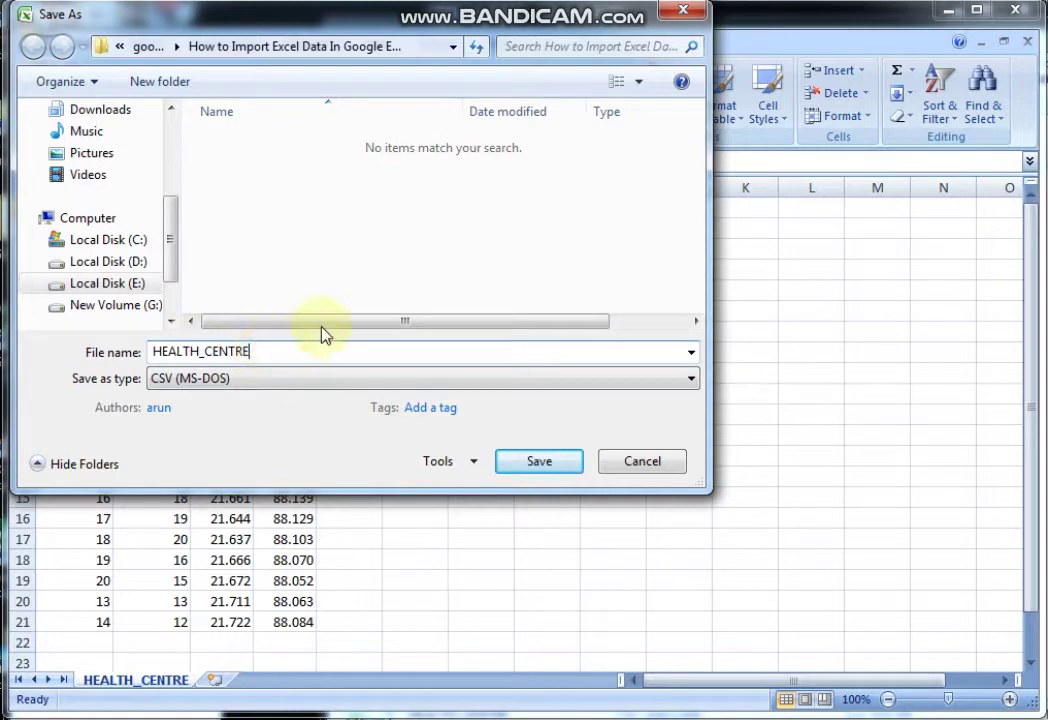
pyautogui.click(545, 466)
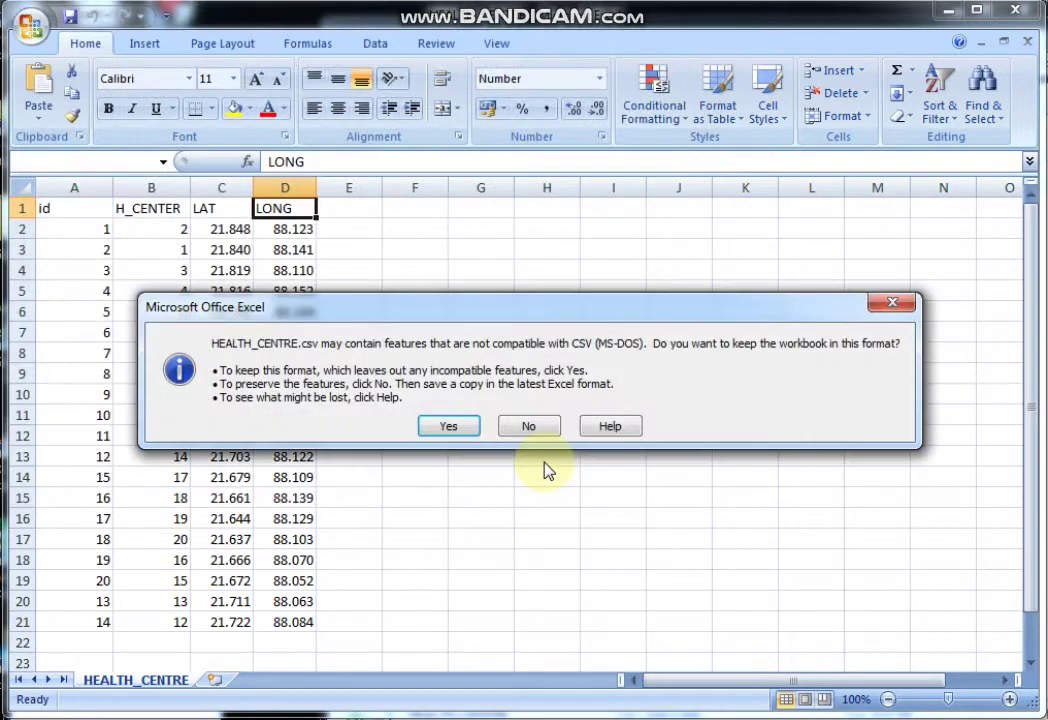
pyautogui.click(449, 428)
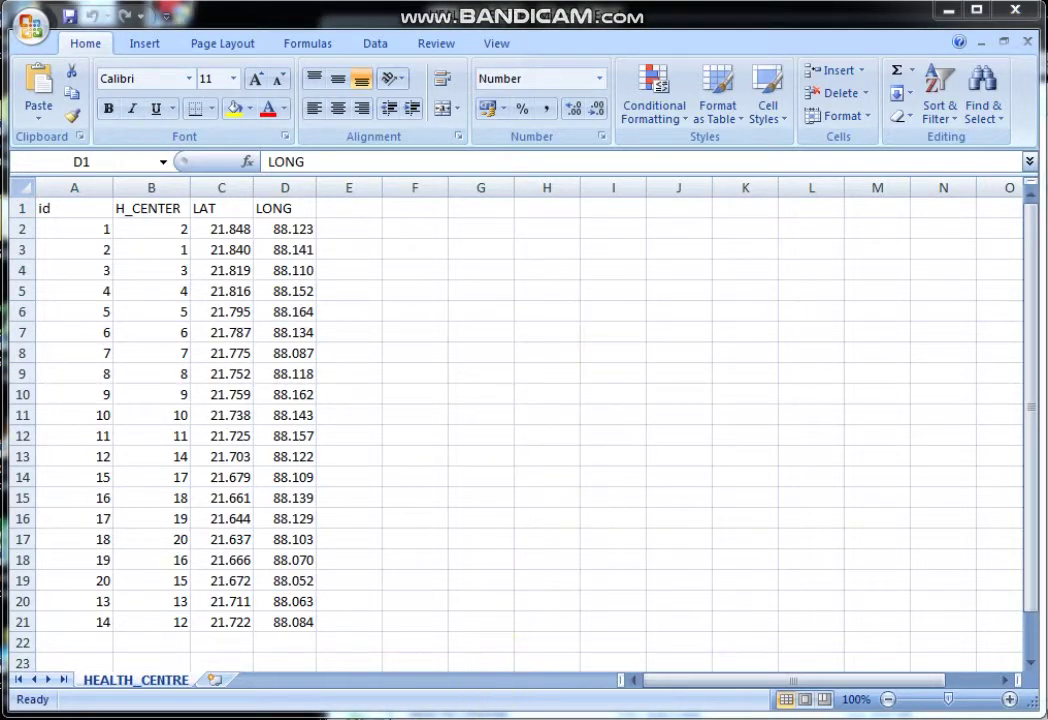
pyautogui.click(400, 480)
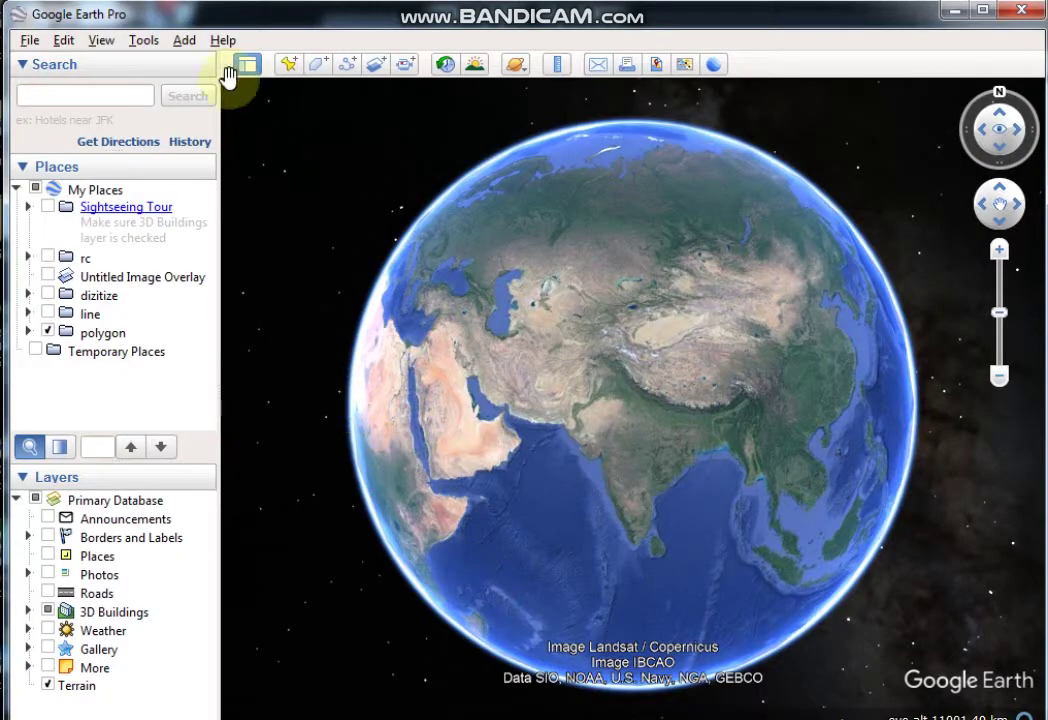
# Import the HEALTH_CENTRE file into Google Earth Pro as Generic Text (*.txt *.csv) data.
pyautogui.click(30, 45)
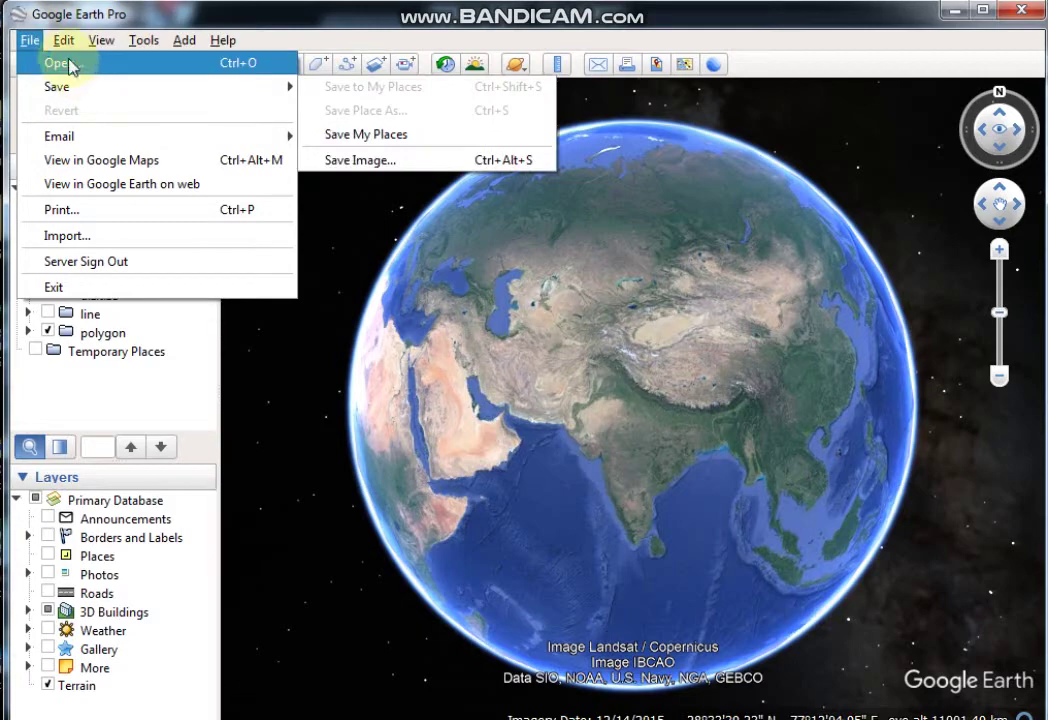
pyautogui.click(76, 245)
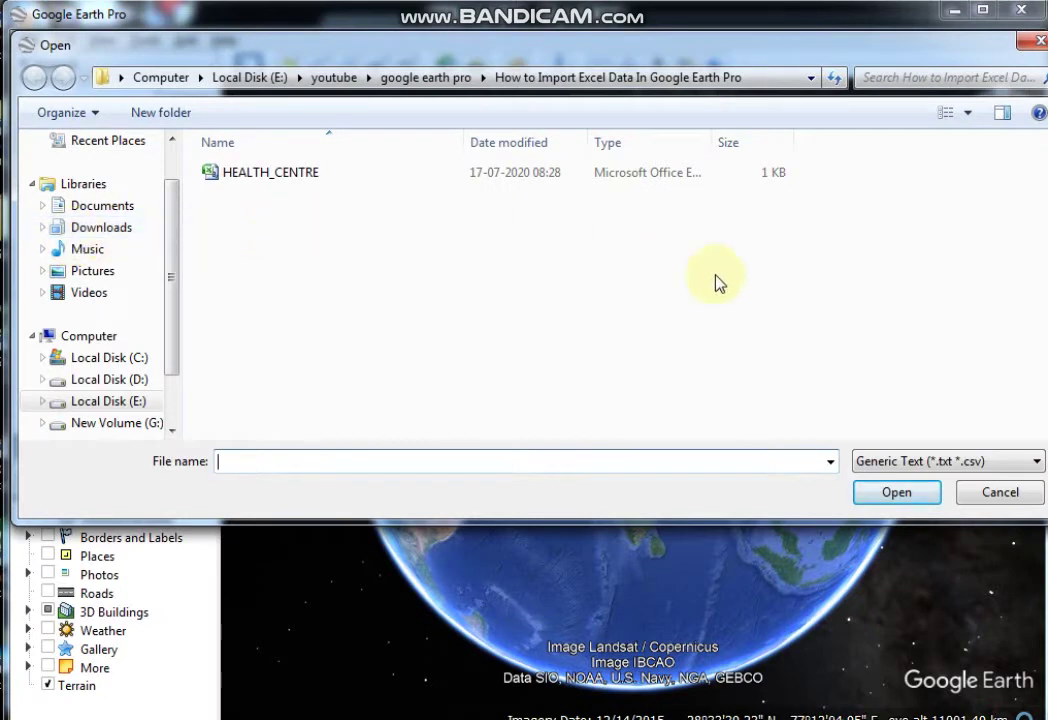
pyautogui.click(910, 461)
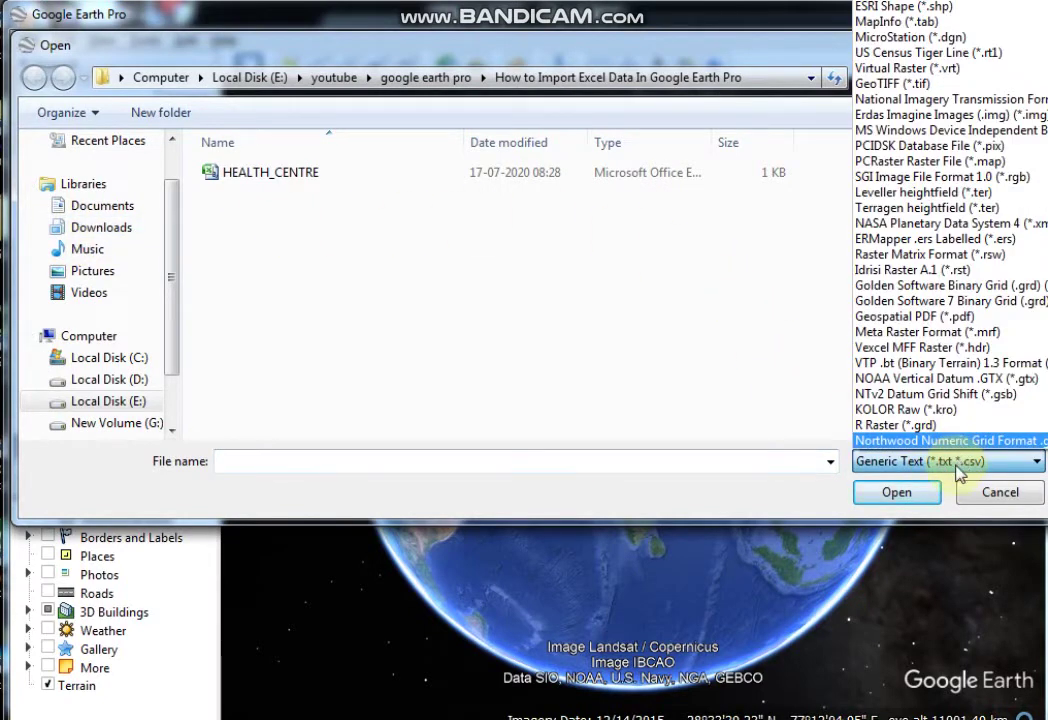
pyautogui.click(962, 468)
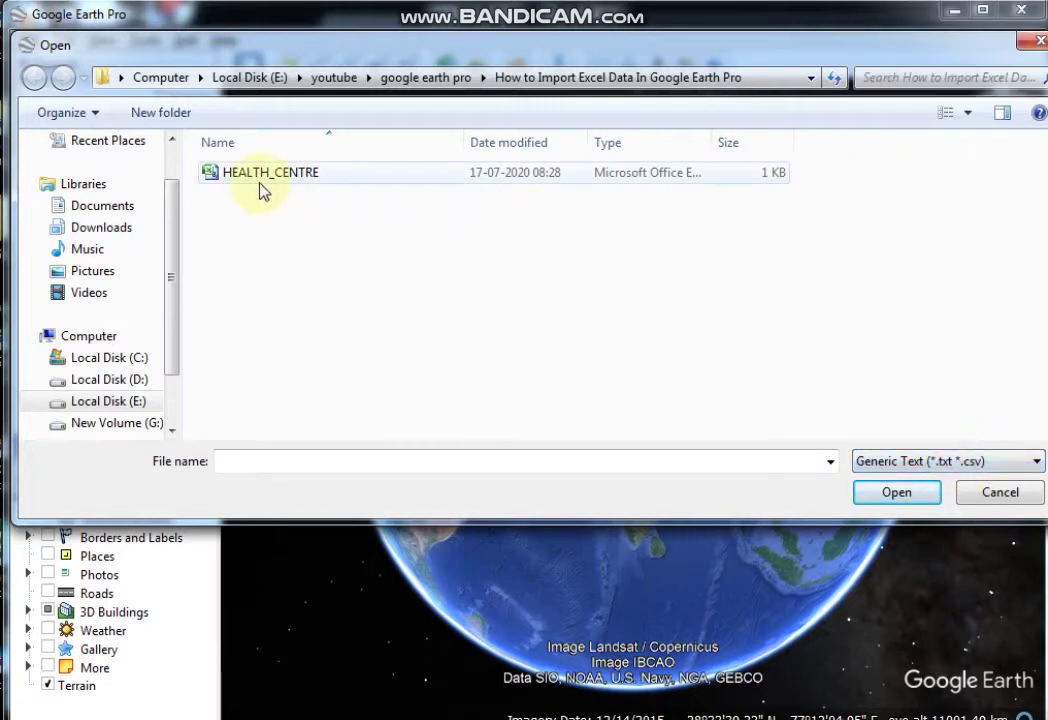
pyautogui.click(321, 174)
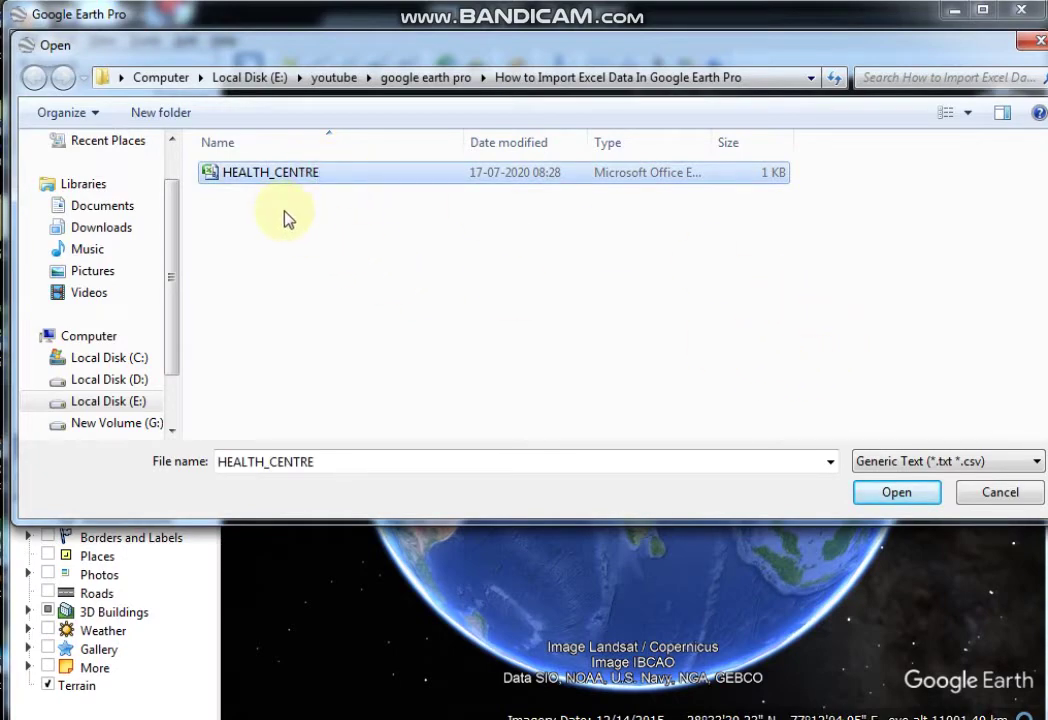
pyautogui.click(899, 499)
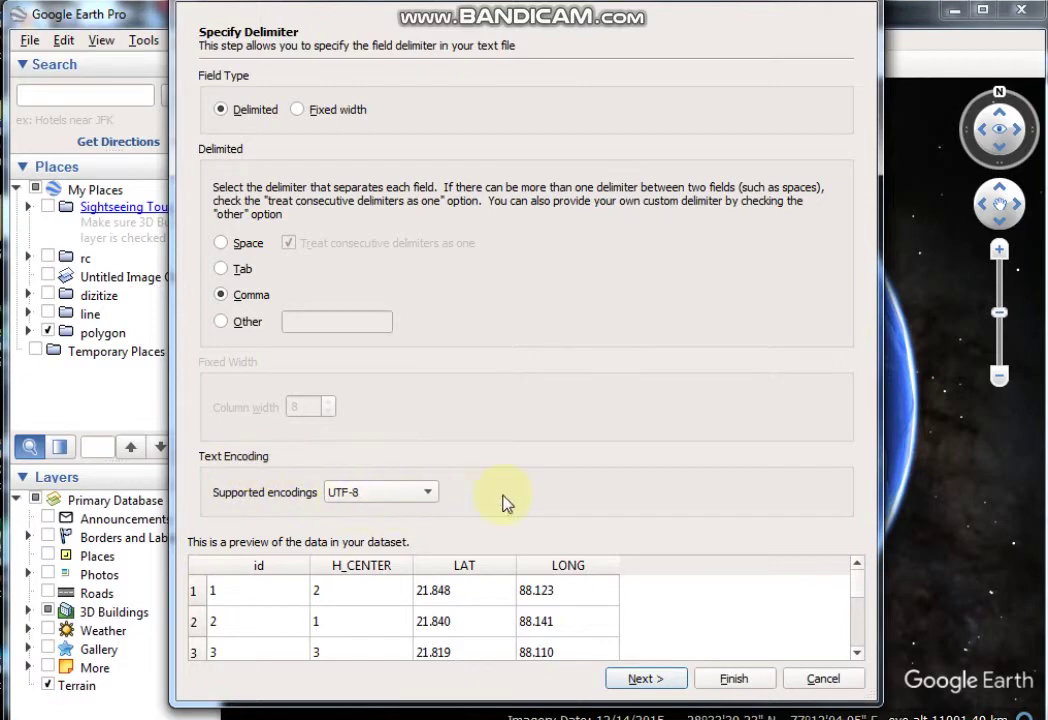
# Keep the comma delimiter, map LAT to latitude and LONG to longitude, and finish with default field types.
pyautogui.click(646, 681)
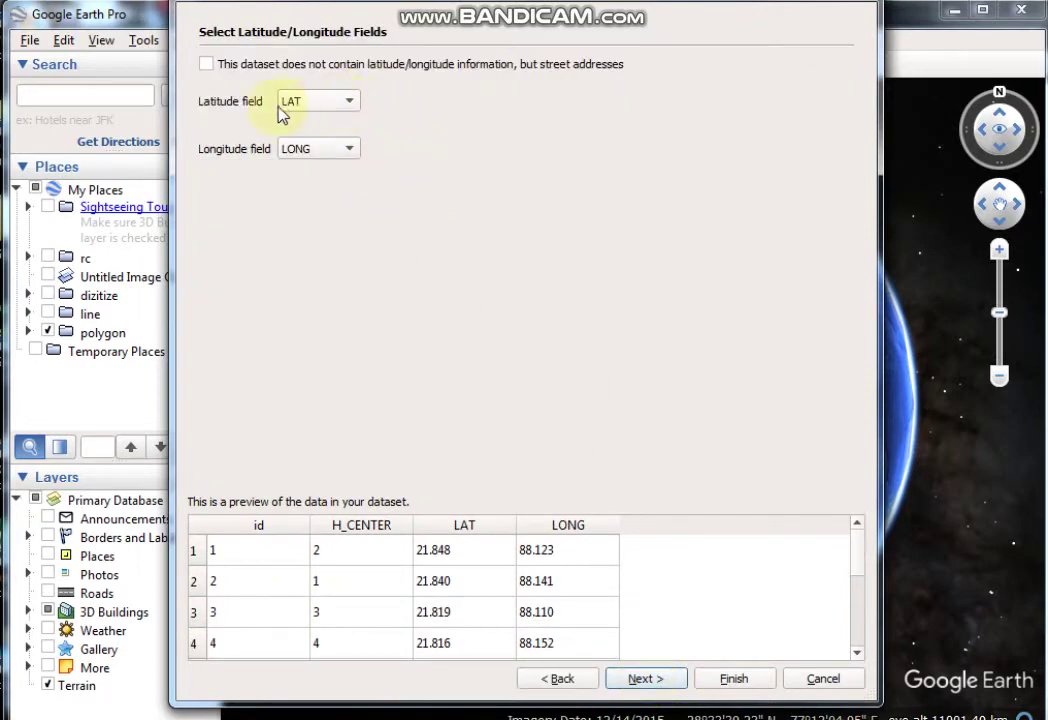
pyautogui.click(357, 104)
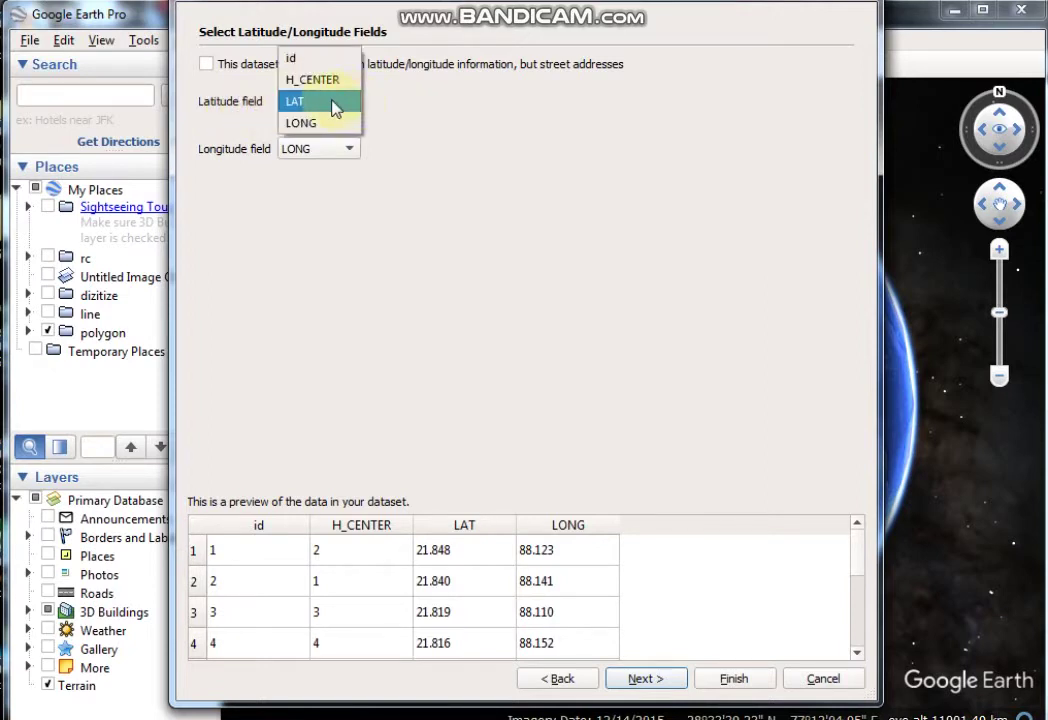
pyautogui.click(309, 106)
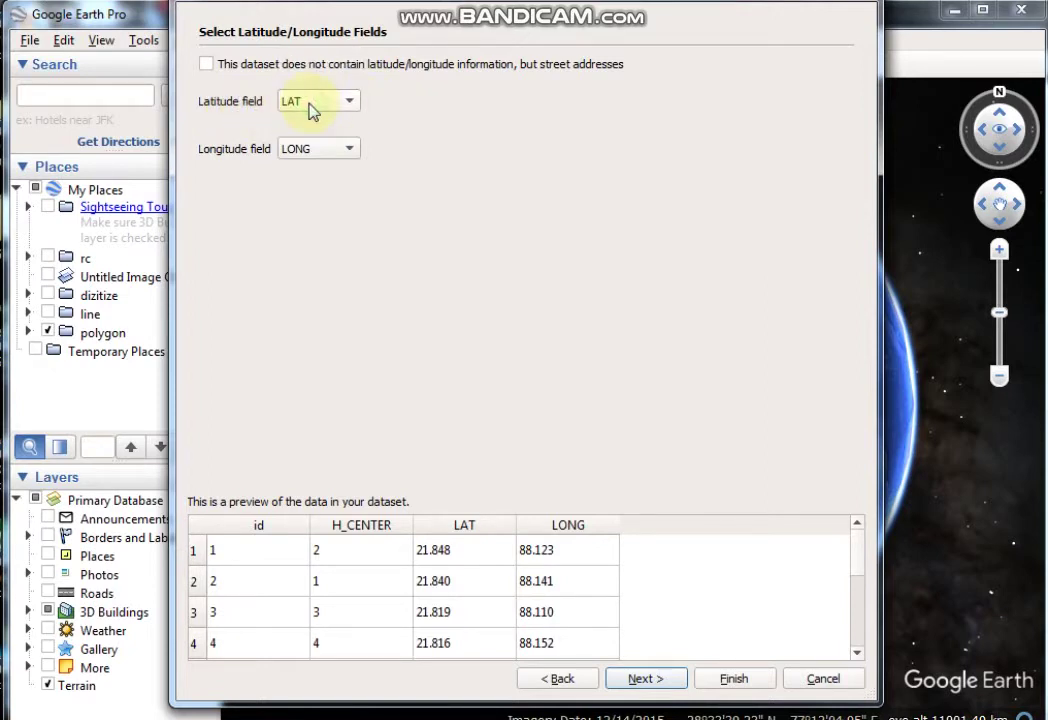
pyautogui.click(352, 151)
pyautogui.click(328, 152)
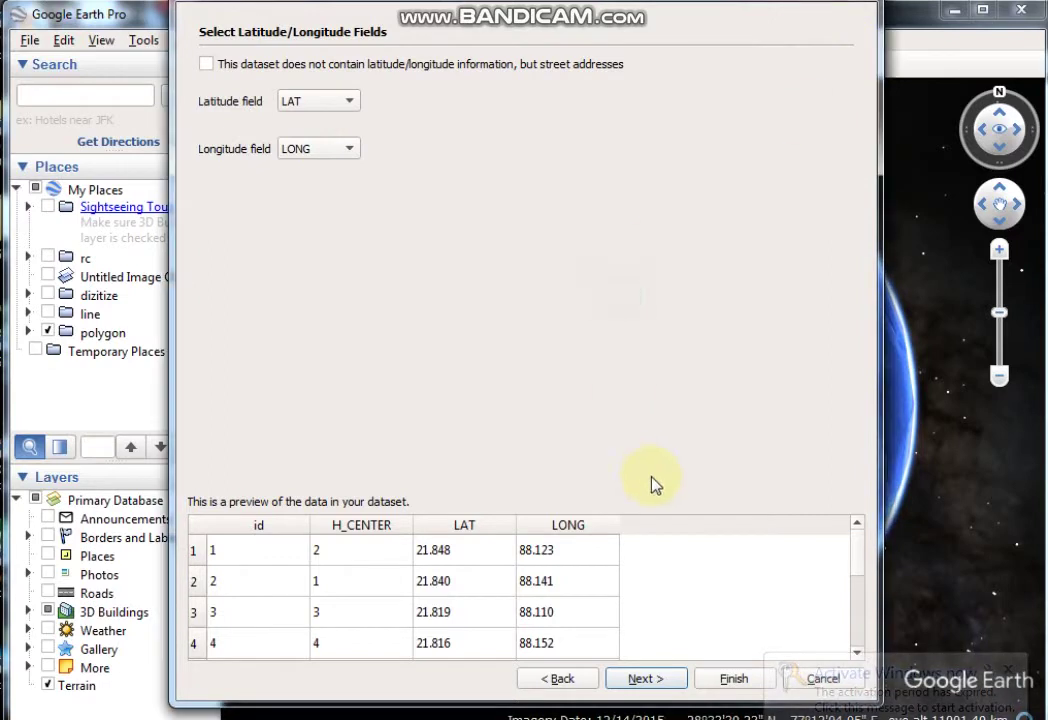
pyautogui.click(645, 680)
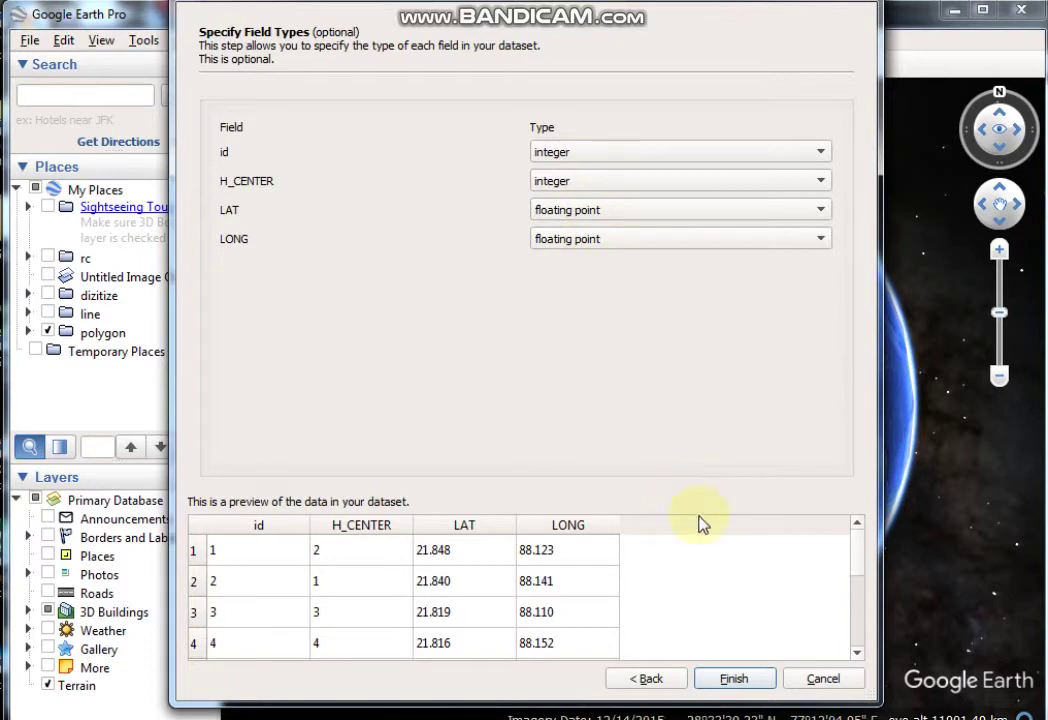
pyautogui.click(734, 680)
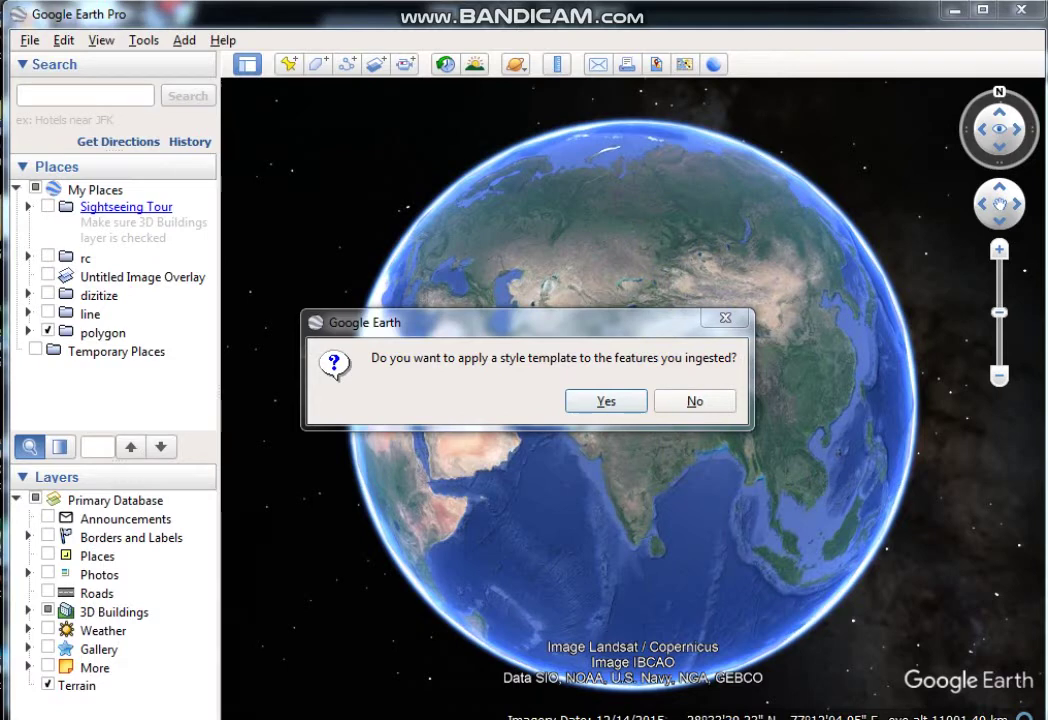
# Create a new style template that names the placemarks by the H_CENTER field.
pyautogui.click(606, 402)
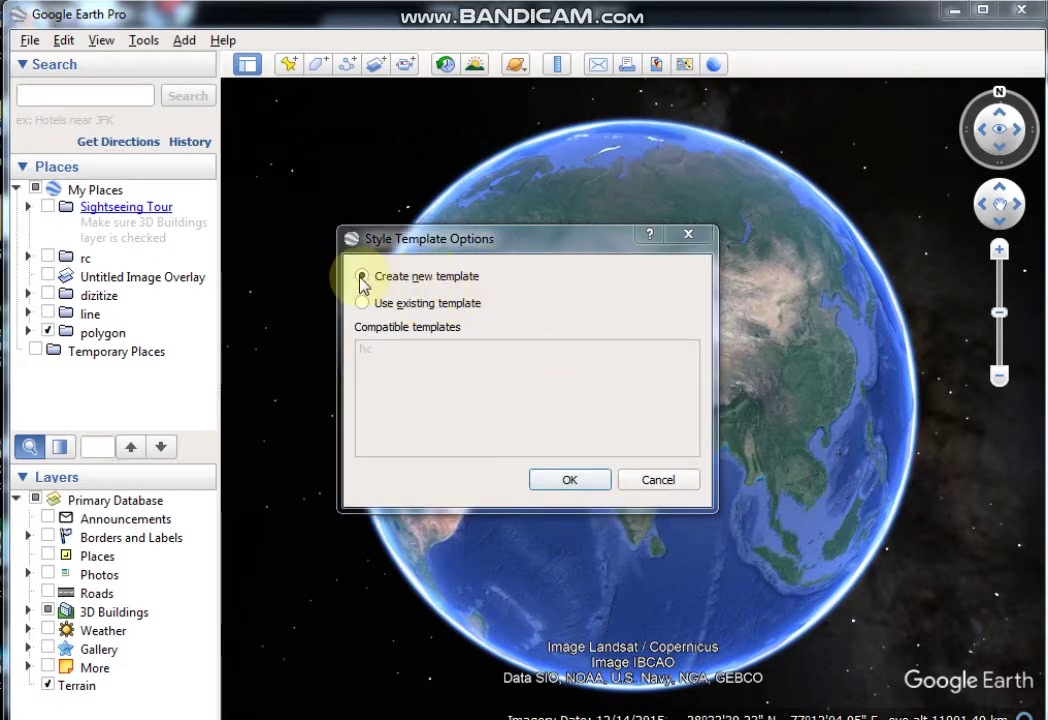
pyautogui.click(572, 484)
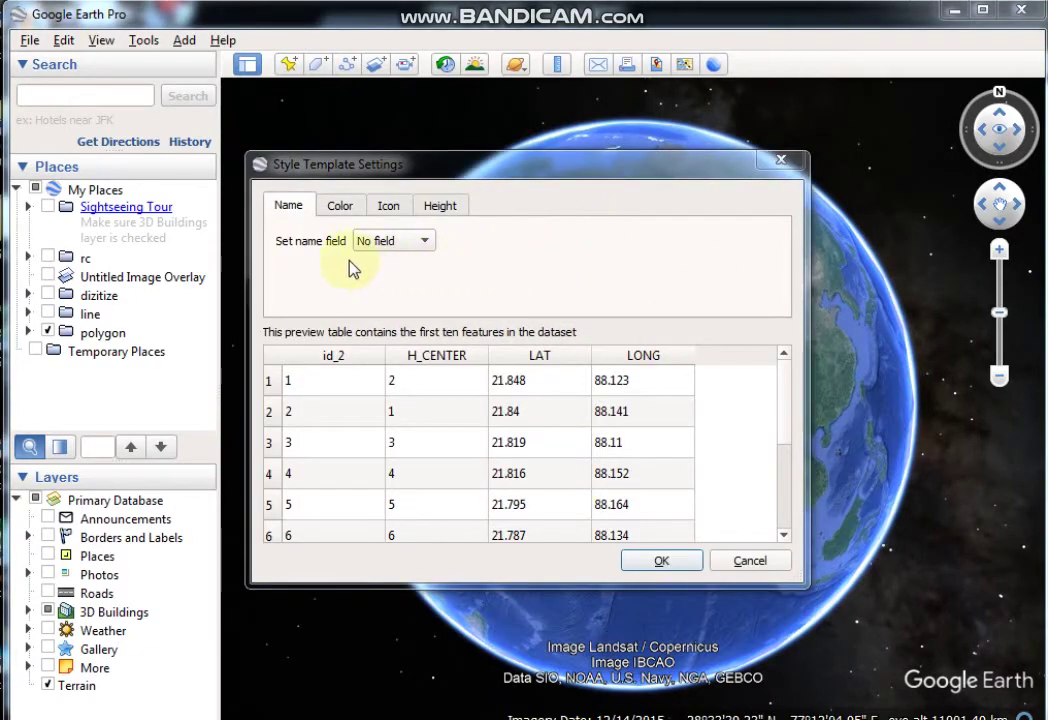
pyautogui.click(426, 244)
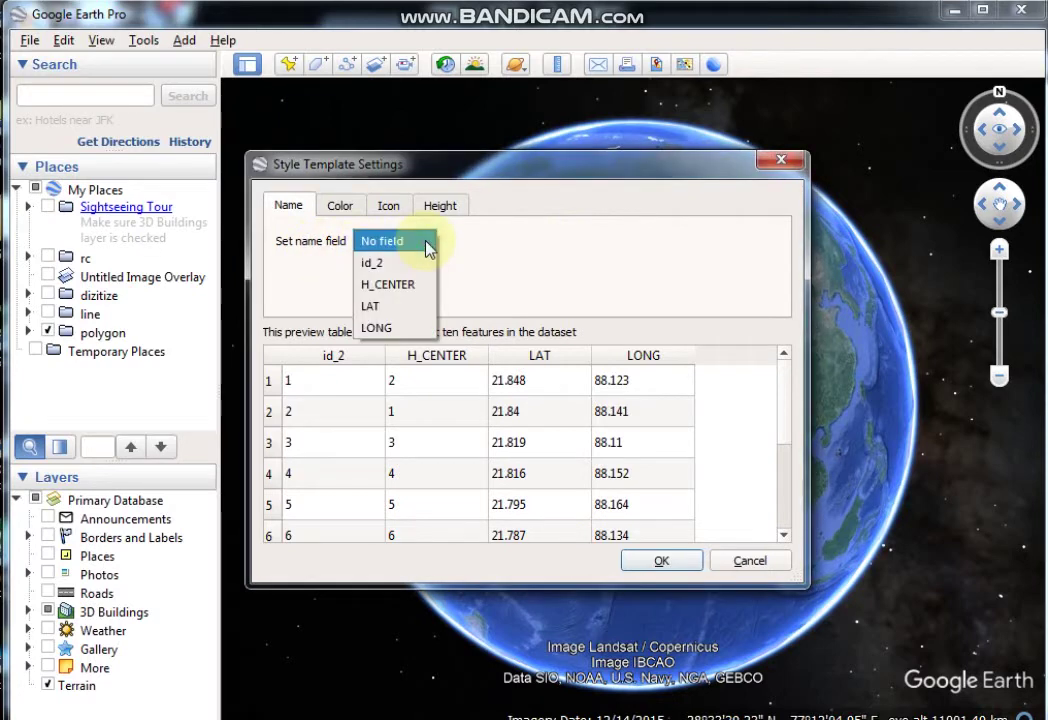
pyautogui.click(410, 288)
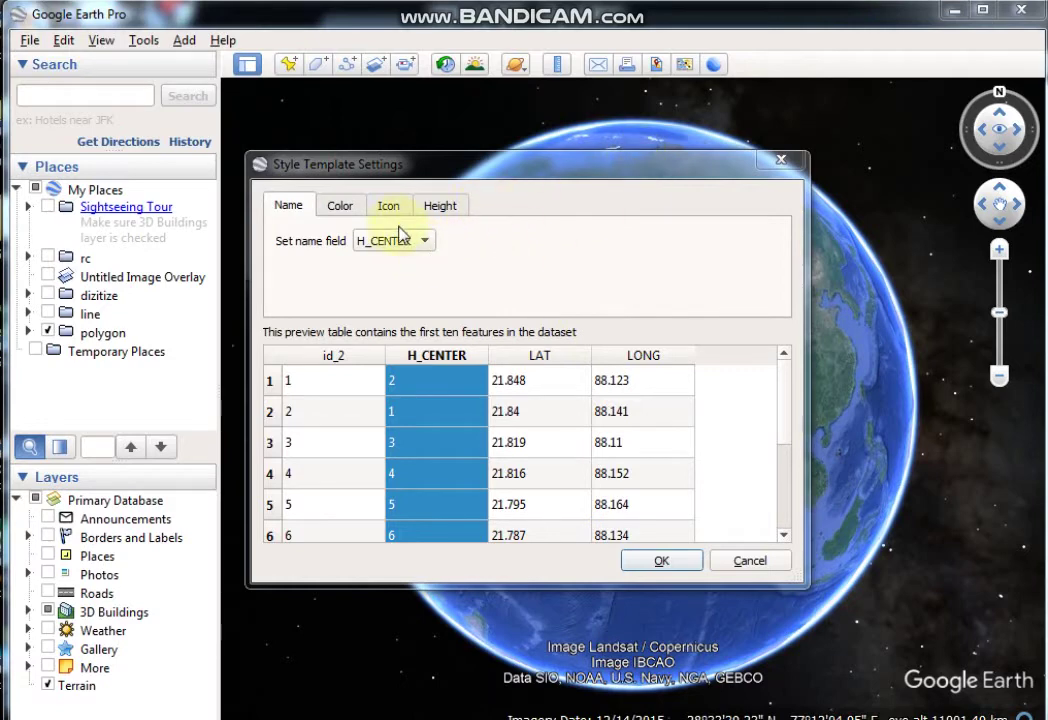
pyautogui.click(341, 206)
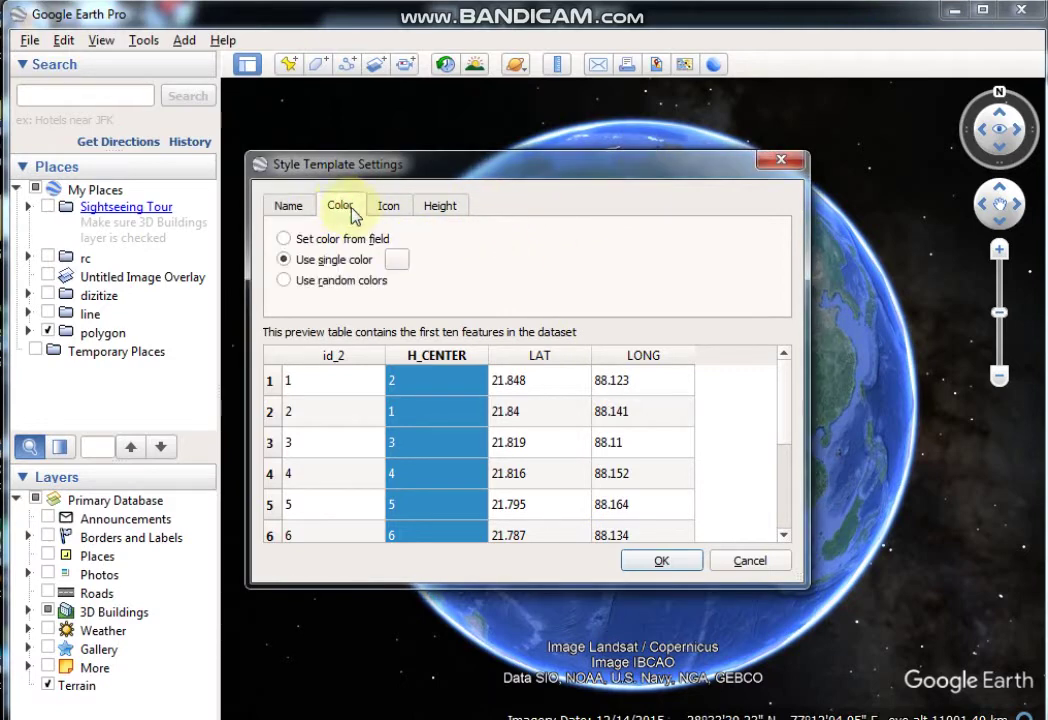
# Give all health-centre placemarks a single magenta colour.
pyautogui.click(398, 261)
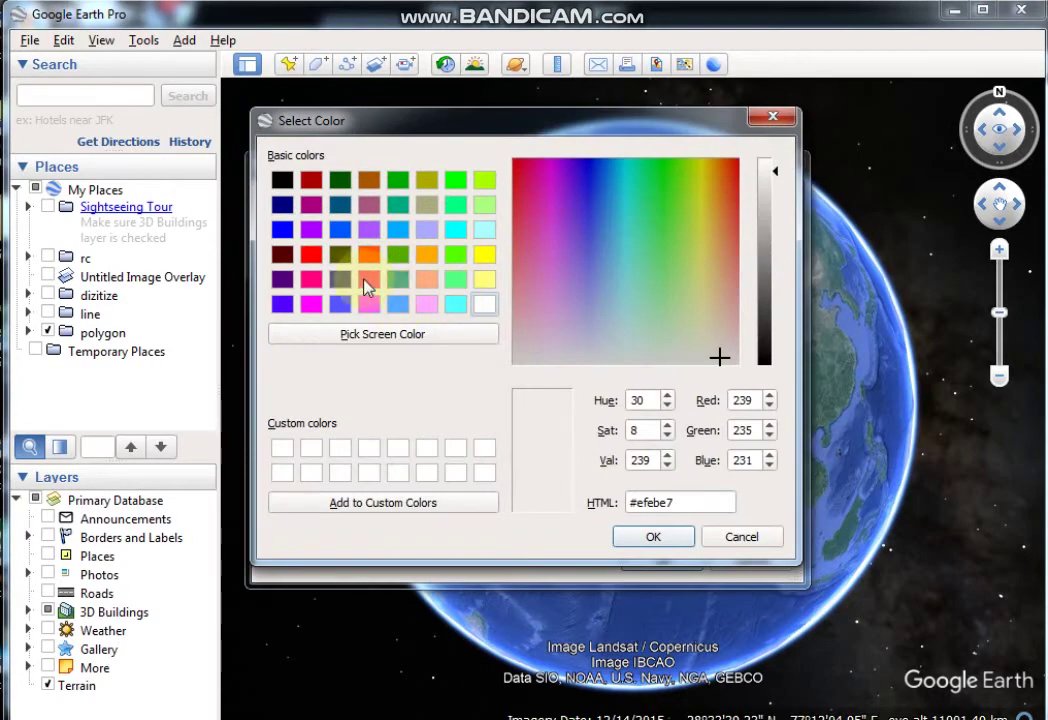
pyautogui.click(308, 307)
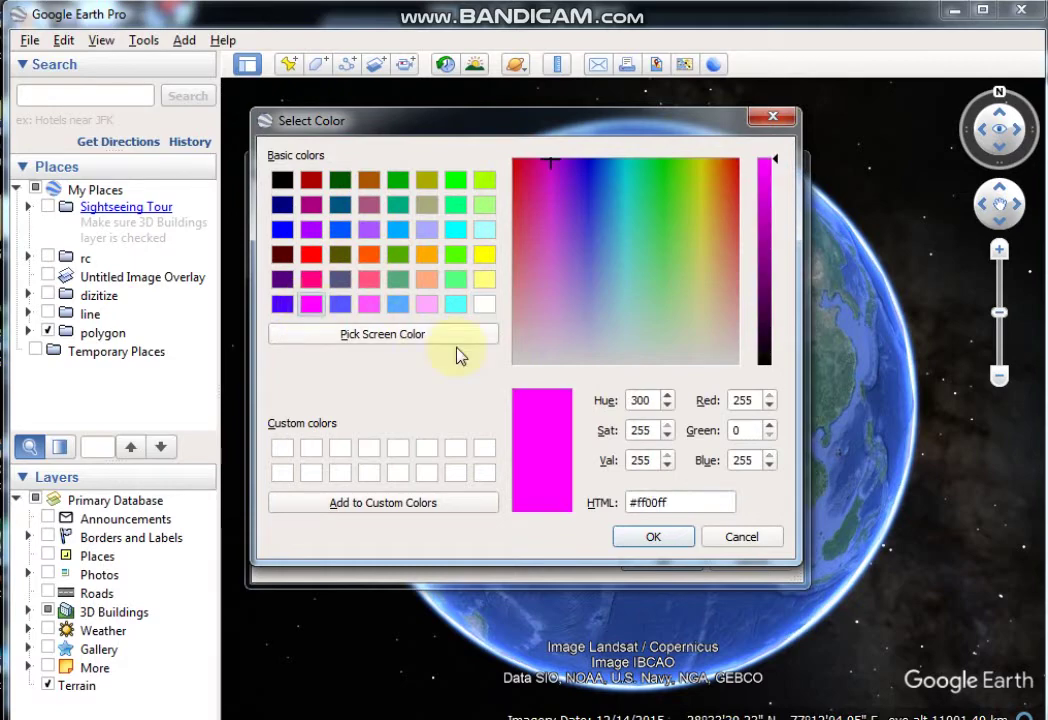
pyautogui.click(656, 540)
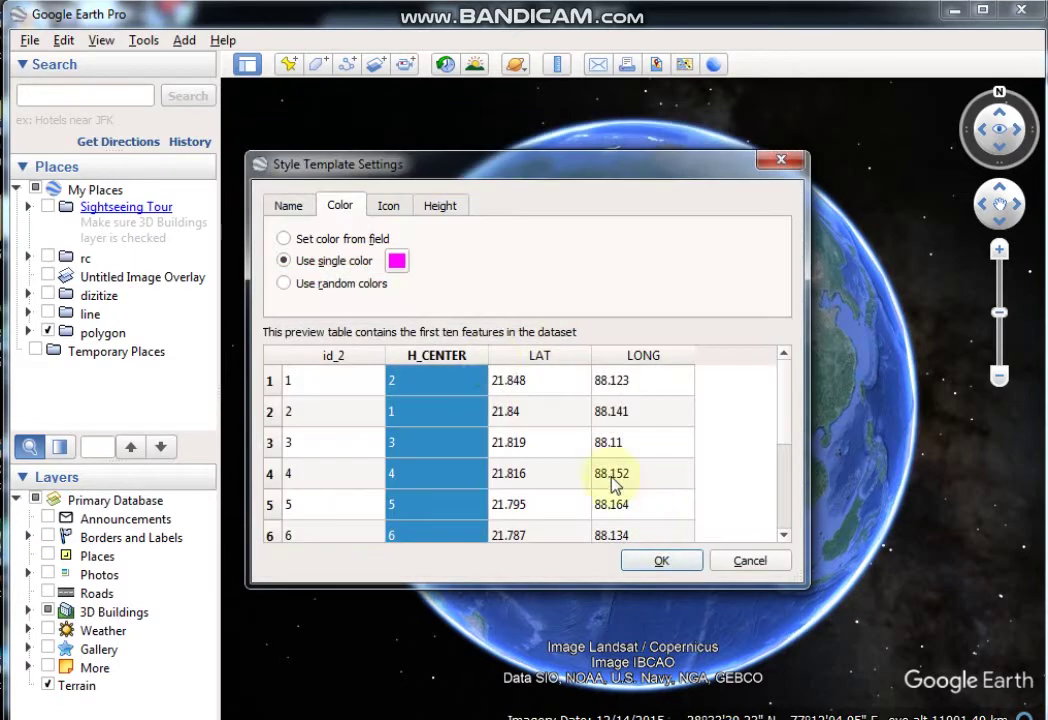
# Use no icon for every feature and accept the style template settings.
pyautogui.click(396, 216)
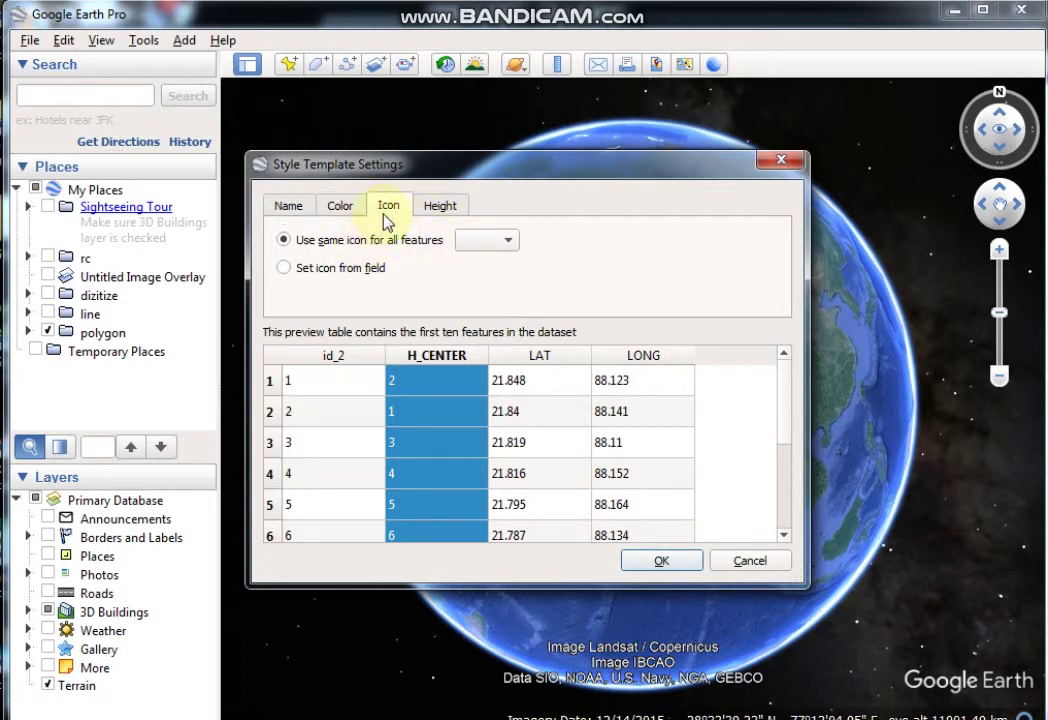
pyautogui.click(513, 248)
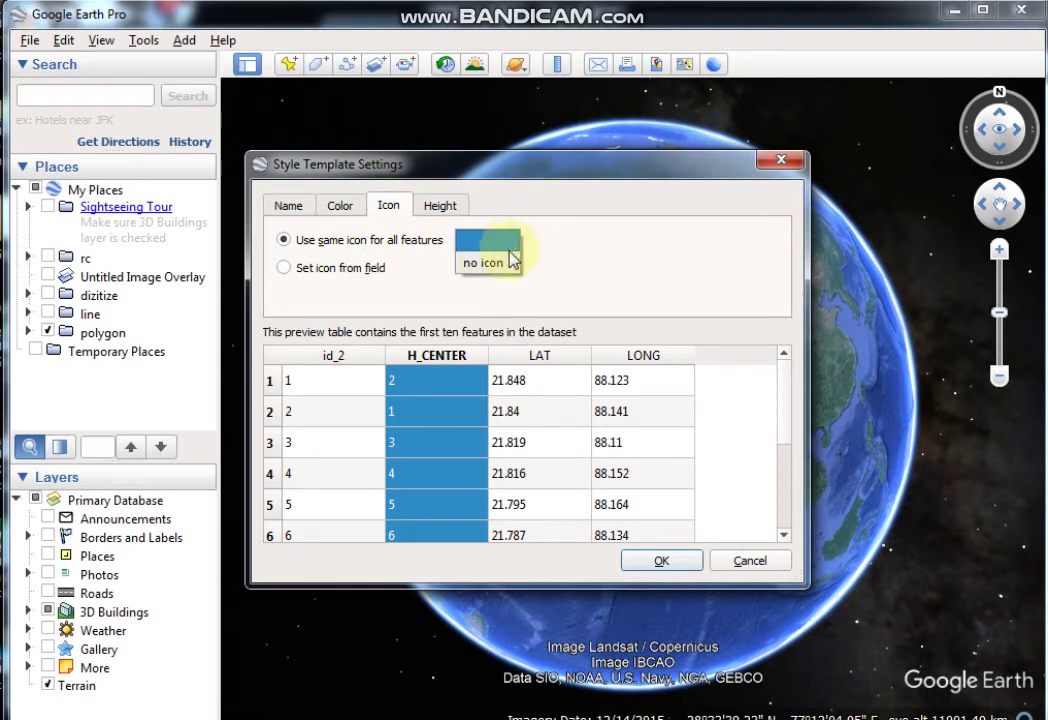
pyautogui.click(510, 248)
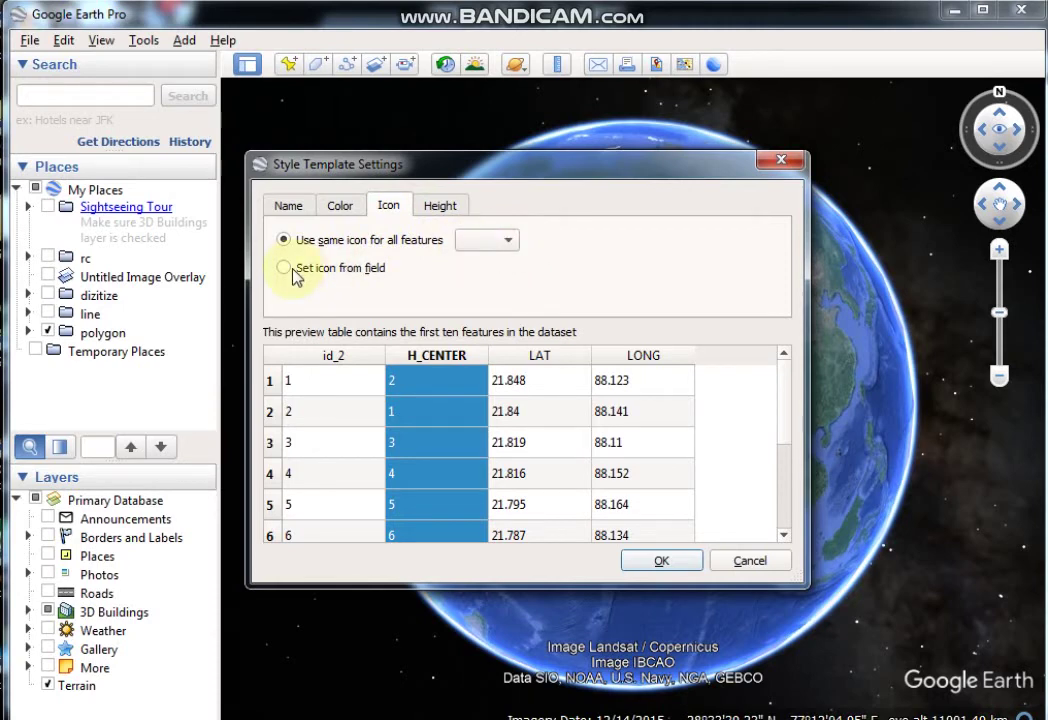
pyautogui.click(286, 270)
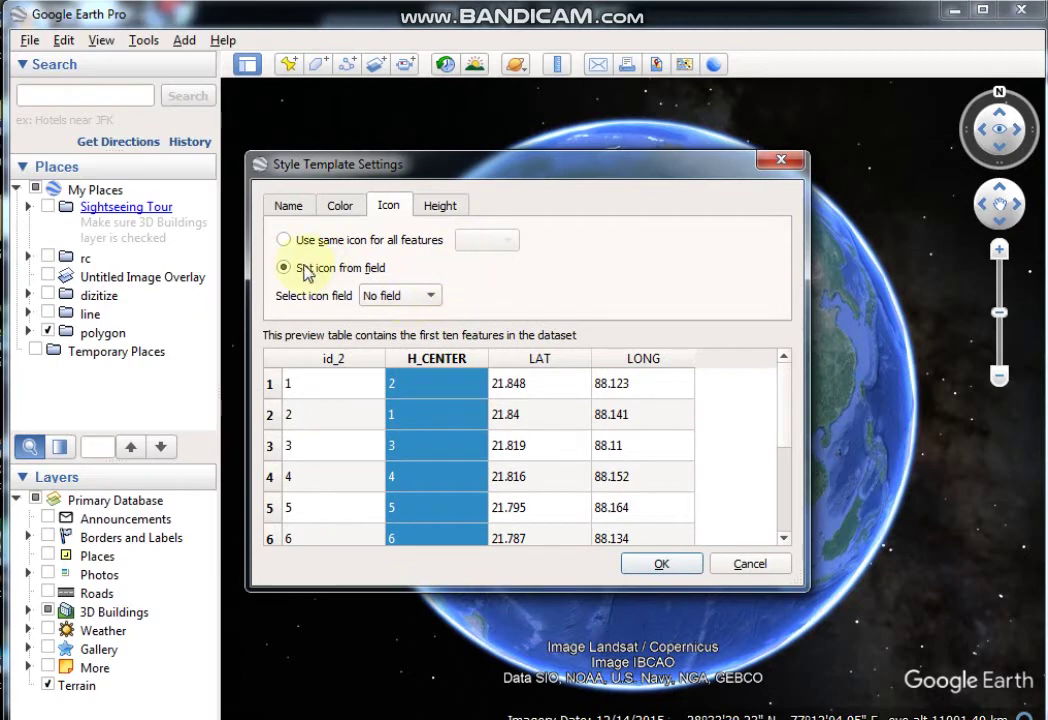
pyautogui.click(286, 242)
pyautogui.click(488, 240)
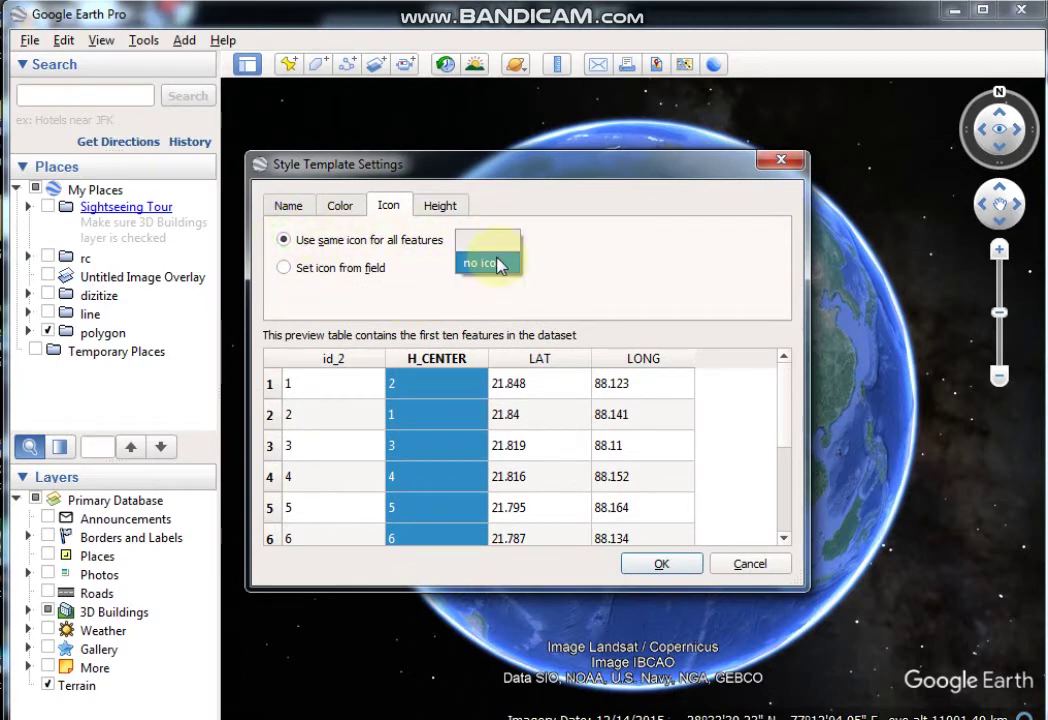
pyautogui.click(498, 262)
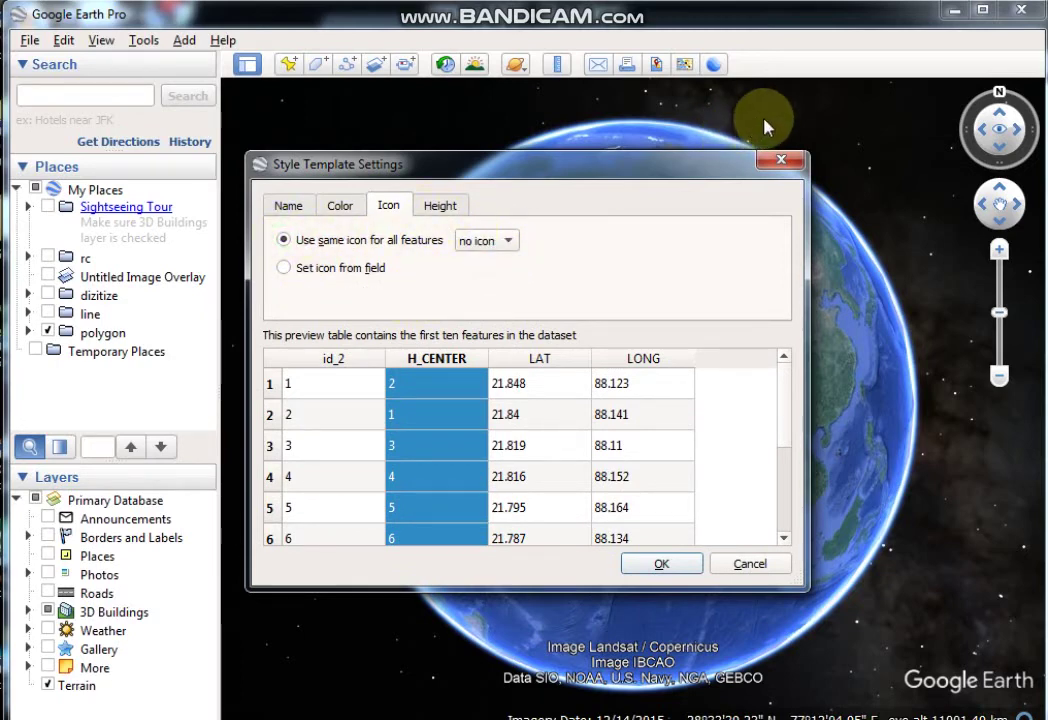
pyautogui.click(840, 110)
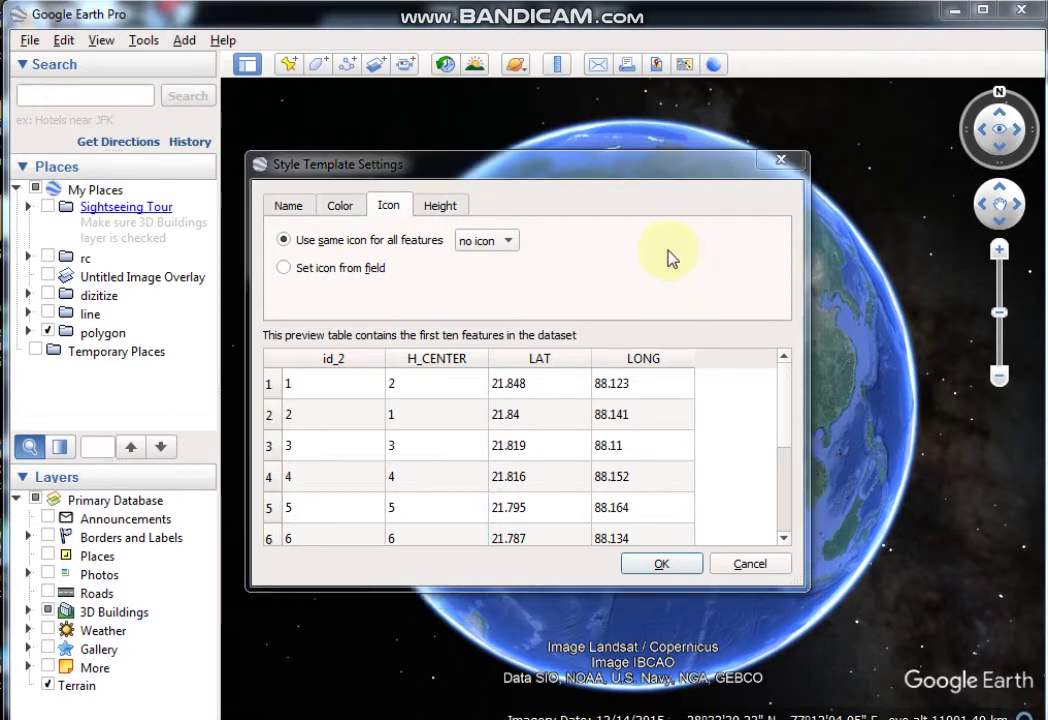
pyautogui.click(662, 567)
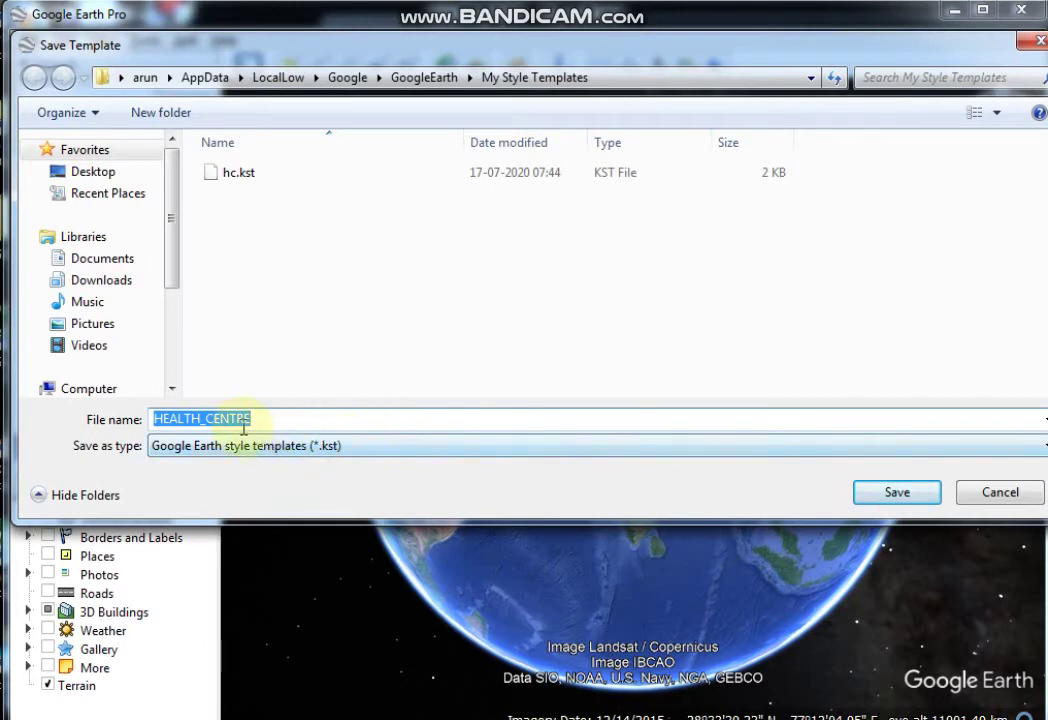
# Save the style template under the file name HEALTH_CENTRE.
pyautogui.click(286, 414)
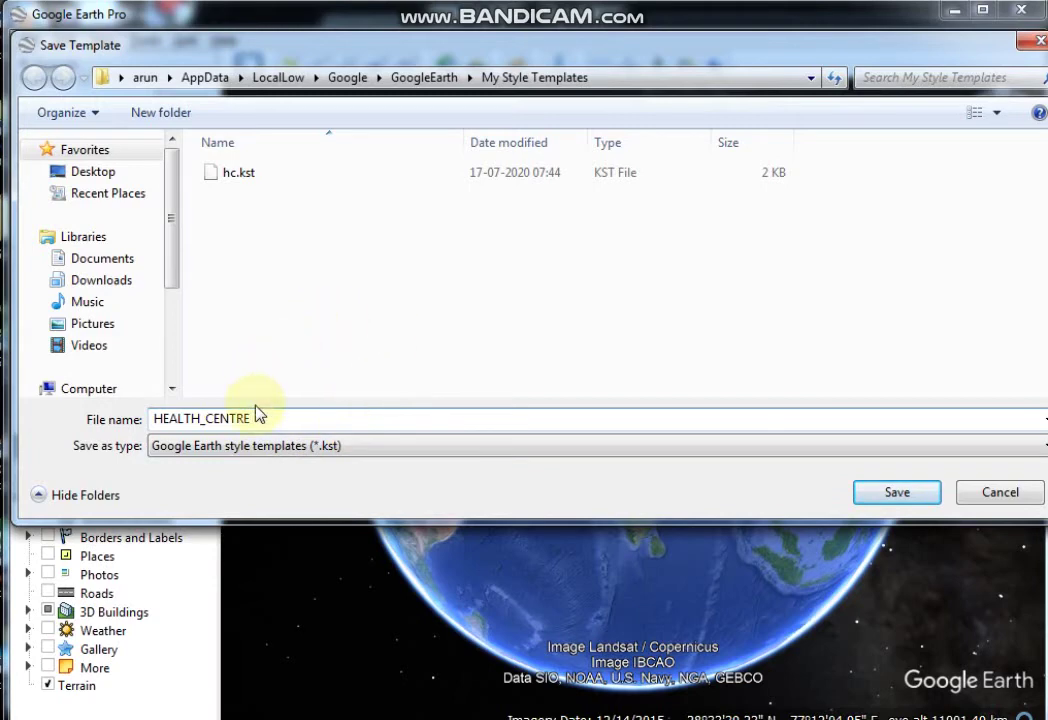
pyautogui.click(901, 496)
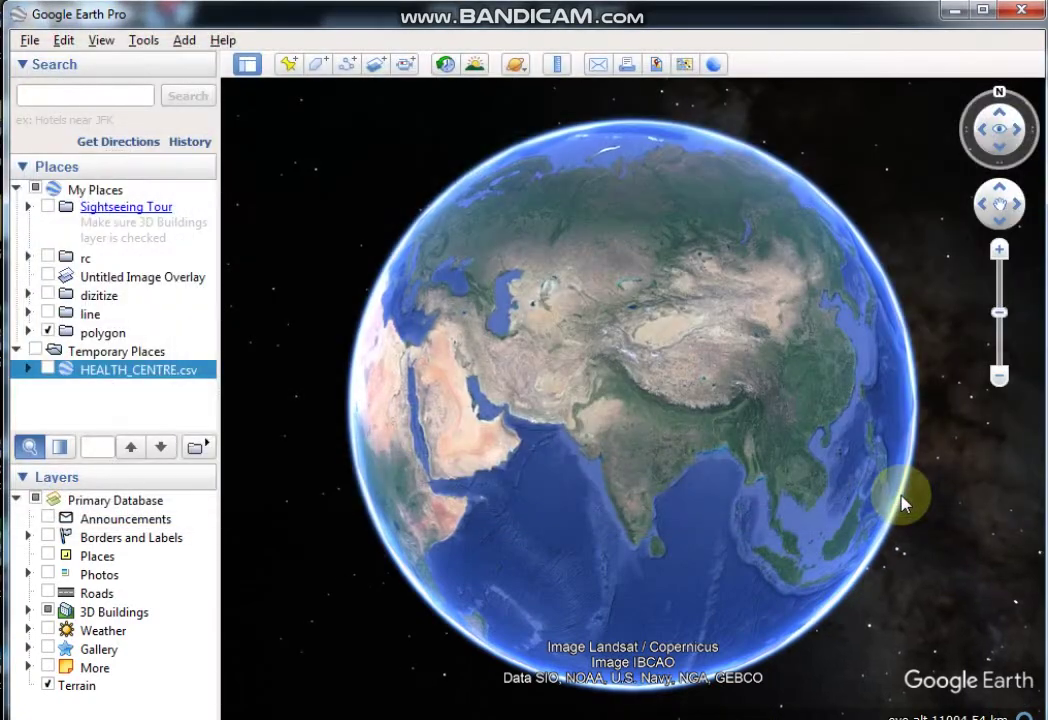
# Zoom into the Ganges delta island and switch on HEALTH_CENTRE.csv to show placemarks 1–20.
pyautogui.scroll(3, 793, 354)
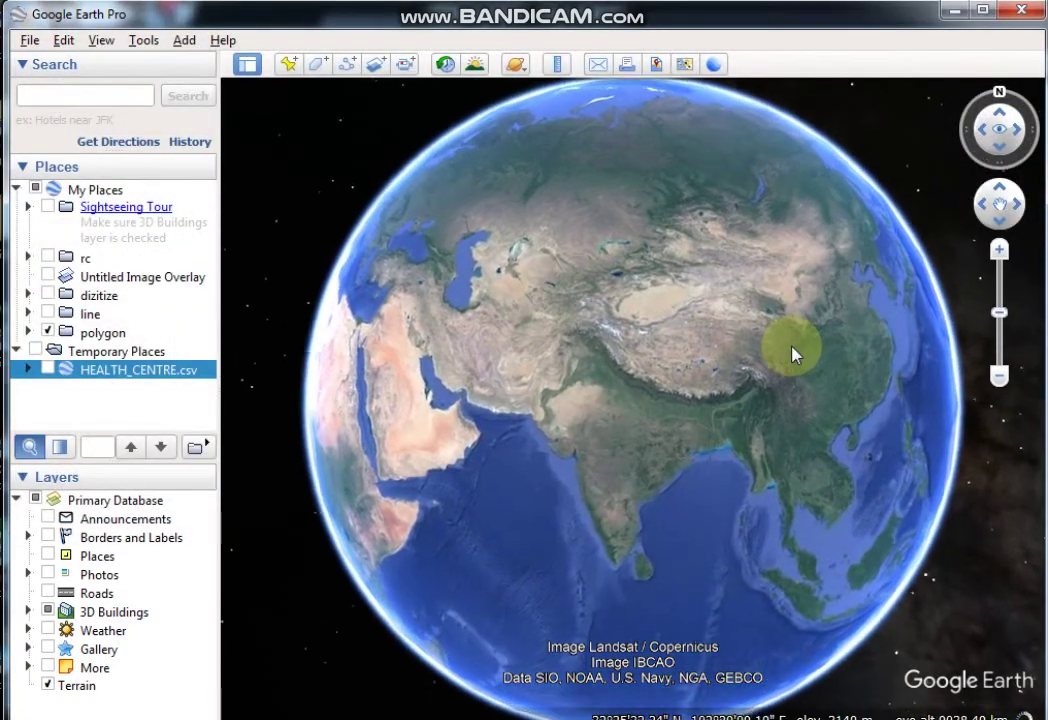
pyautogui.scroll(5, 793, 354)
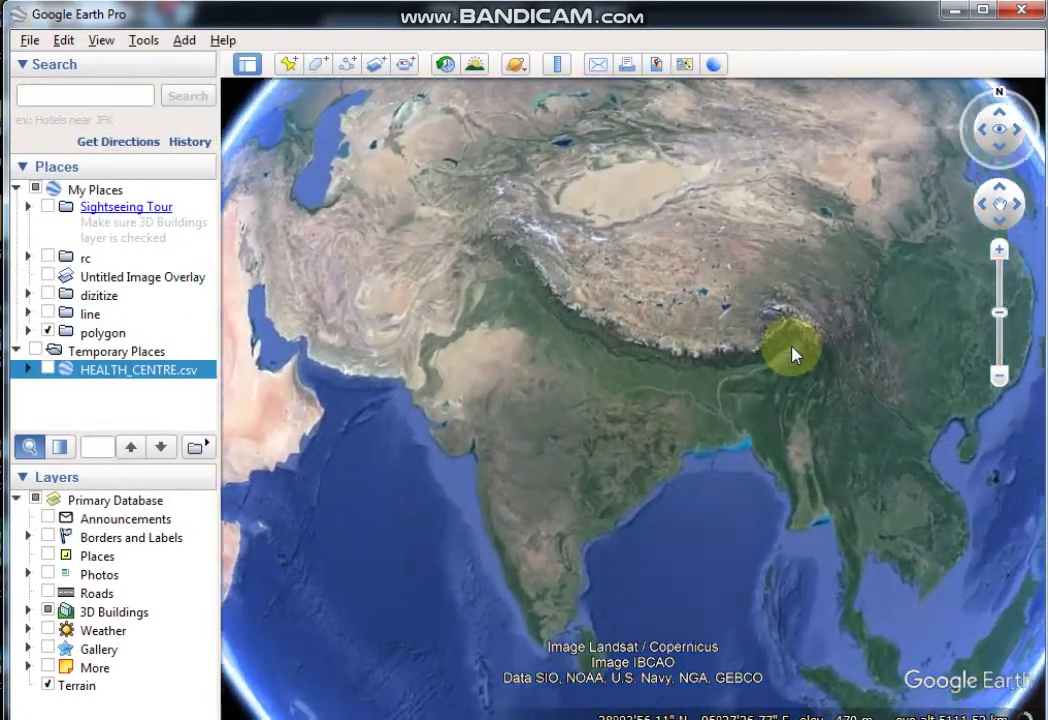
pyautogui.scroll(2, 808, 299)
pyautogui.scroll(2, 808, 299)
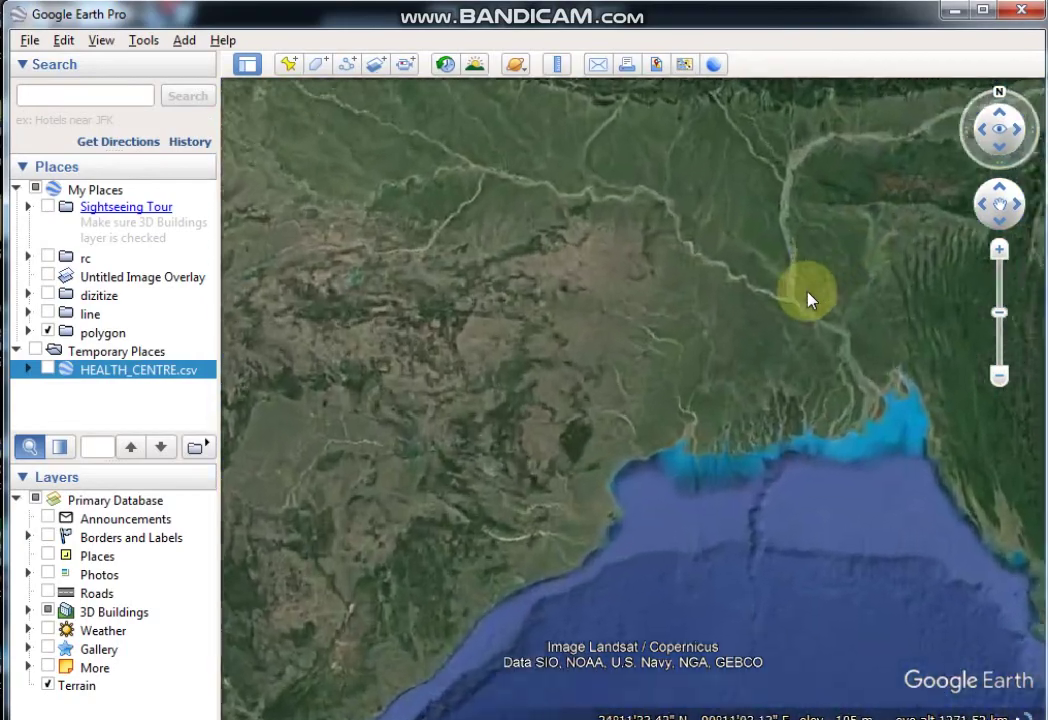
pyautogui.scroll(2, 808, 299)
pyautogui.scroll(2, 808, 299)
pyautogui.scroll(2, 808, 299)
pyautogui.scroll(2, 805, 292)
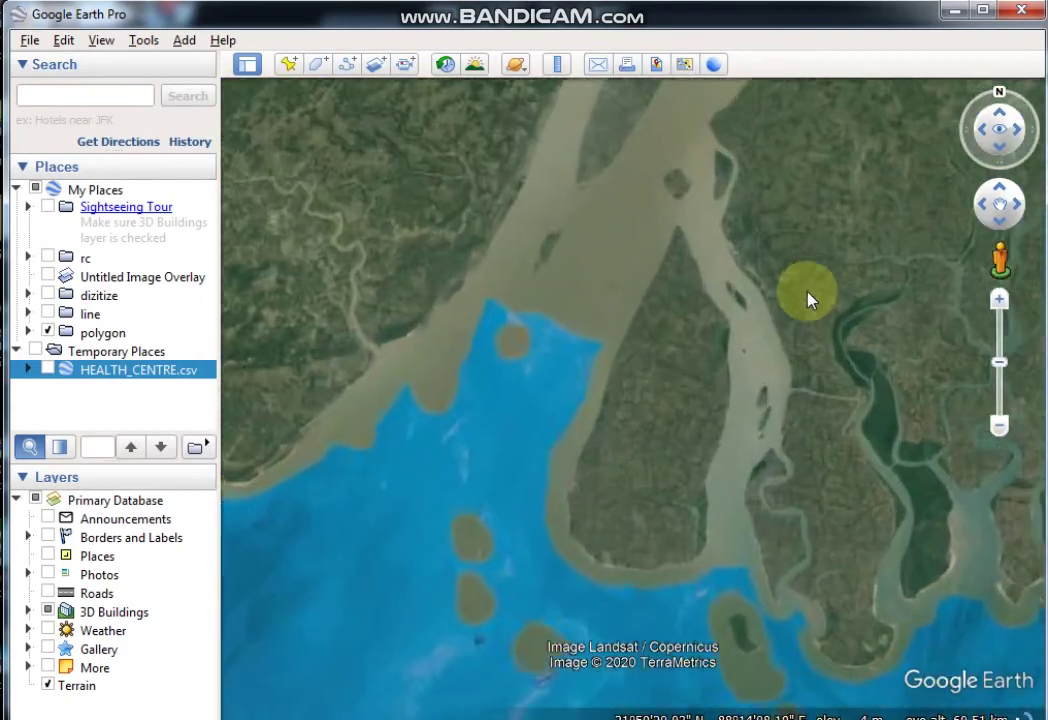
pyautogui.scroll(2, 805, 292)
pyautogui.scroll(2, 870, 316)
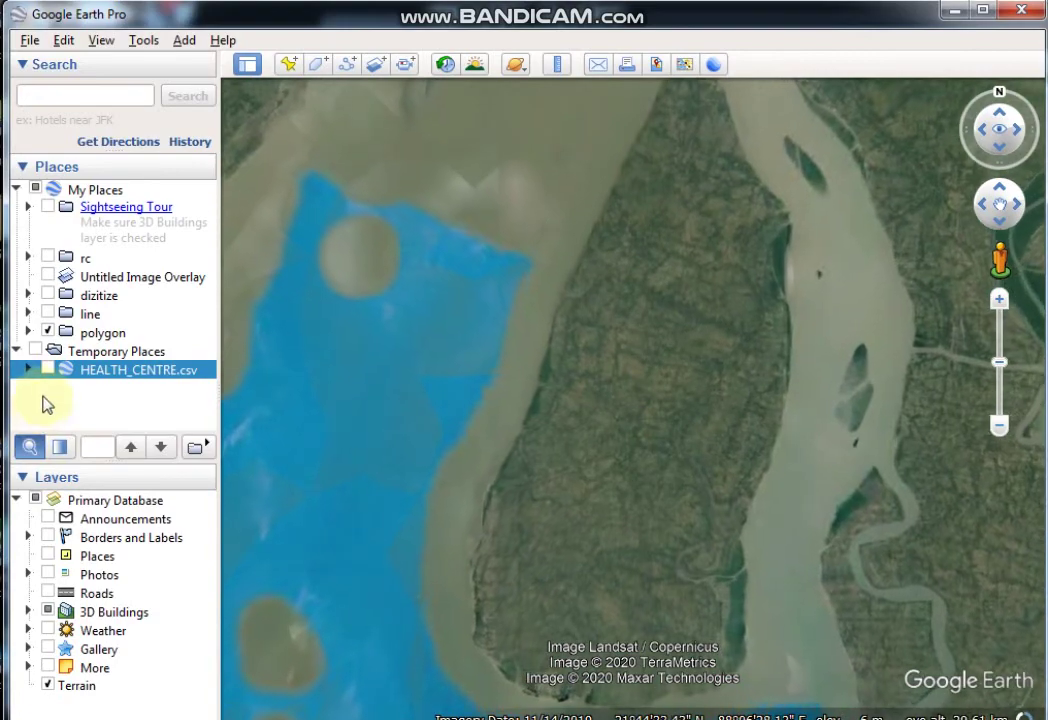
pyautogui.click(48, 372)
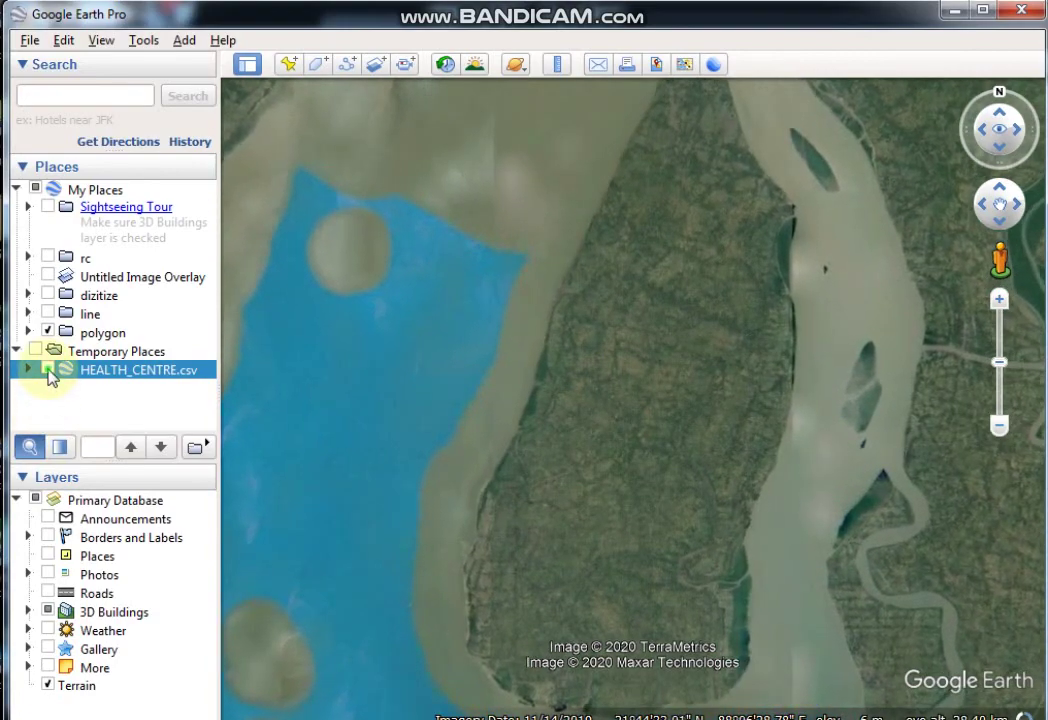
pyautogui.click(48, 370)
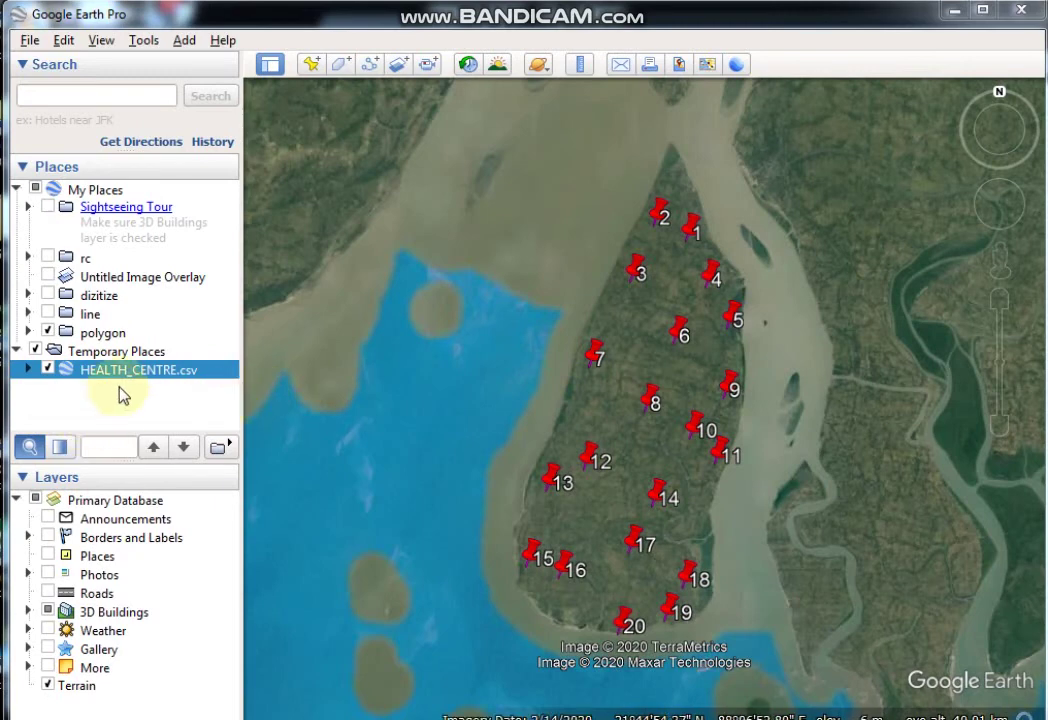
pyautogui.click(138, 376)
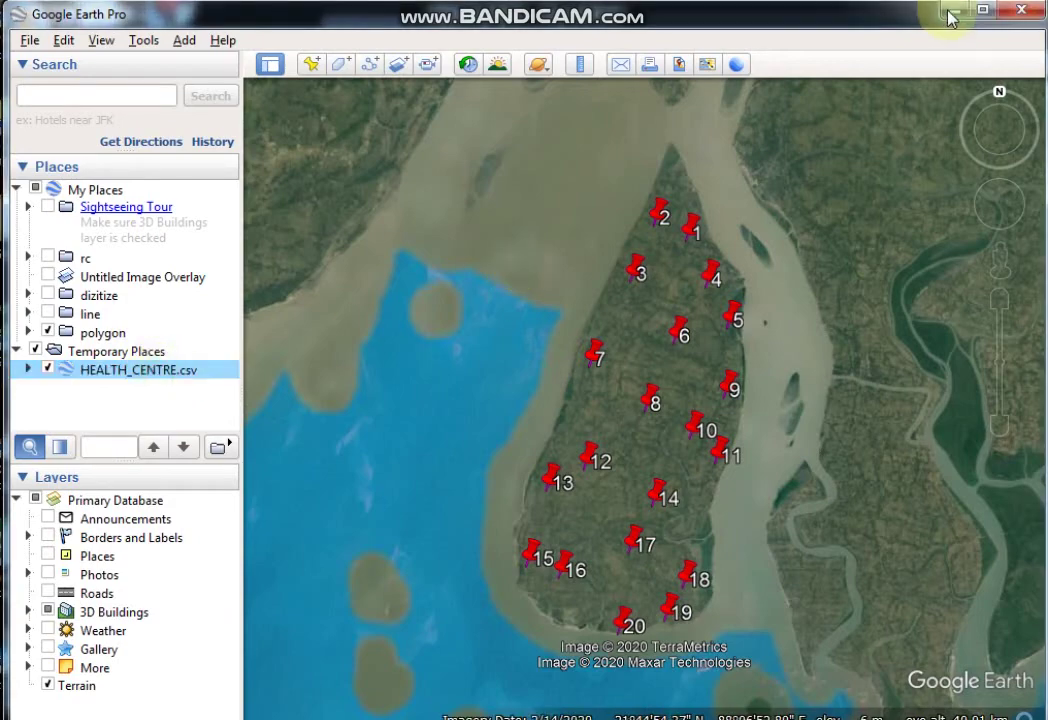
pyautogui.scroll(3, 560, 517)
pyautogui.moveTo(560, 517); pyautogui.dragTo(611, 327)
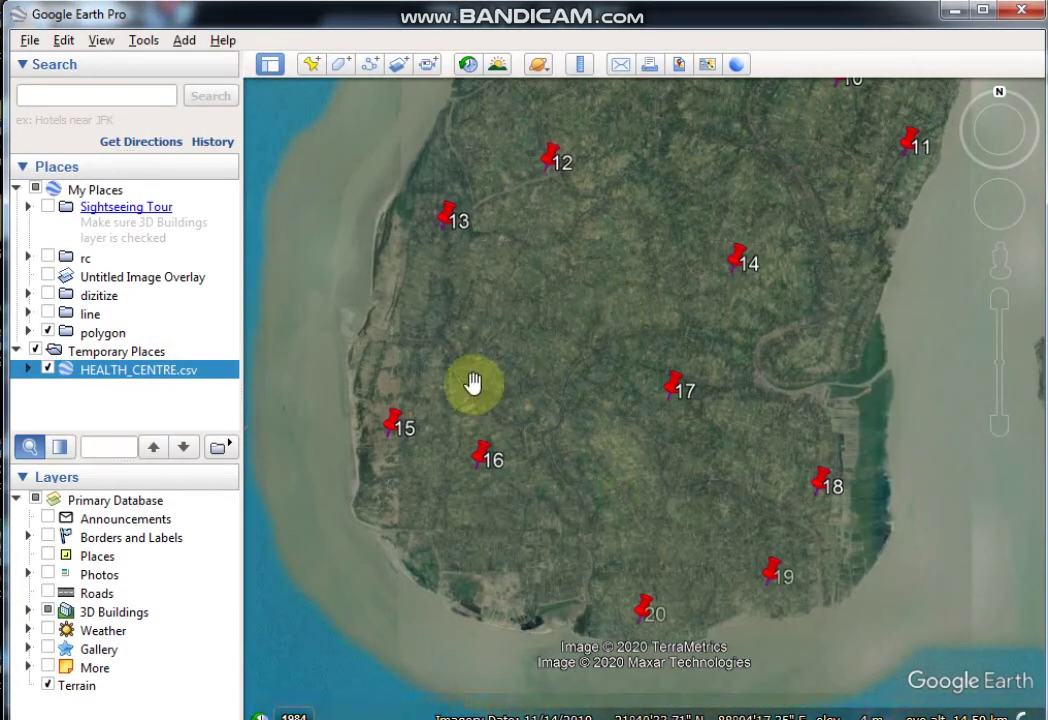
pyautogui.moveTo(473, 381); pyautogui.dragTo(625, 414)
pyautogui.scroll(3, 563, 485)
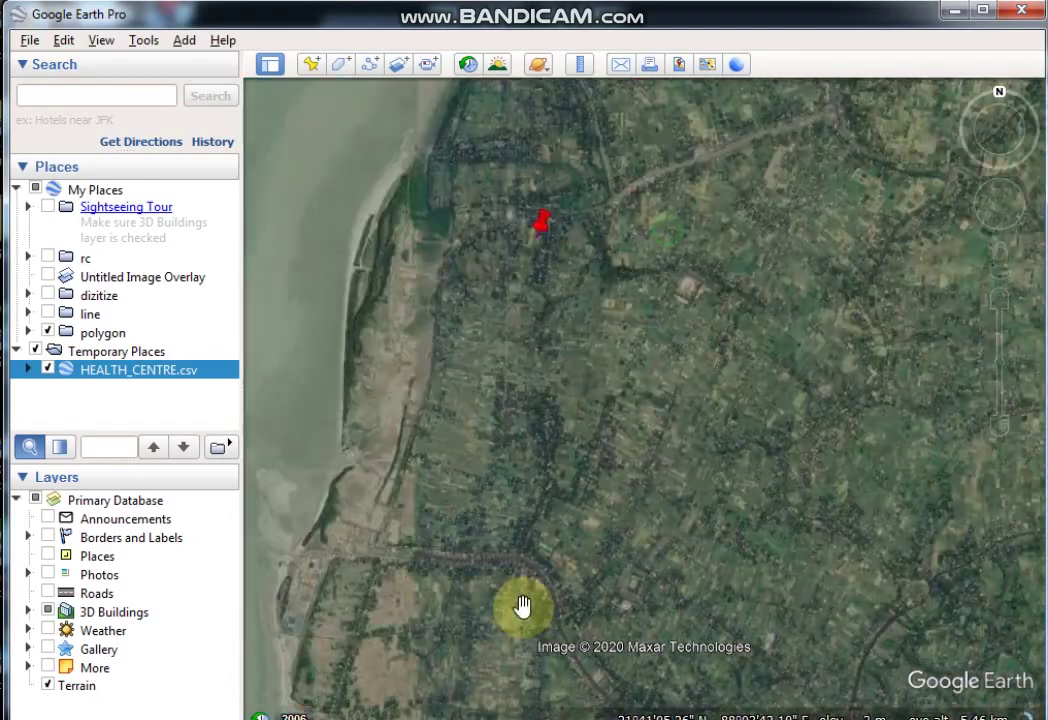
pyautogui.moveTo(522, 606)
pyautogui.mouseDown()
pyautogui.moveTo(589, 362)
pyautogui.moveTo(795, 304)
pyautogui.moveTo(621, 558)
pyautogui.mouseUp()
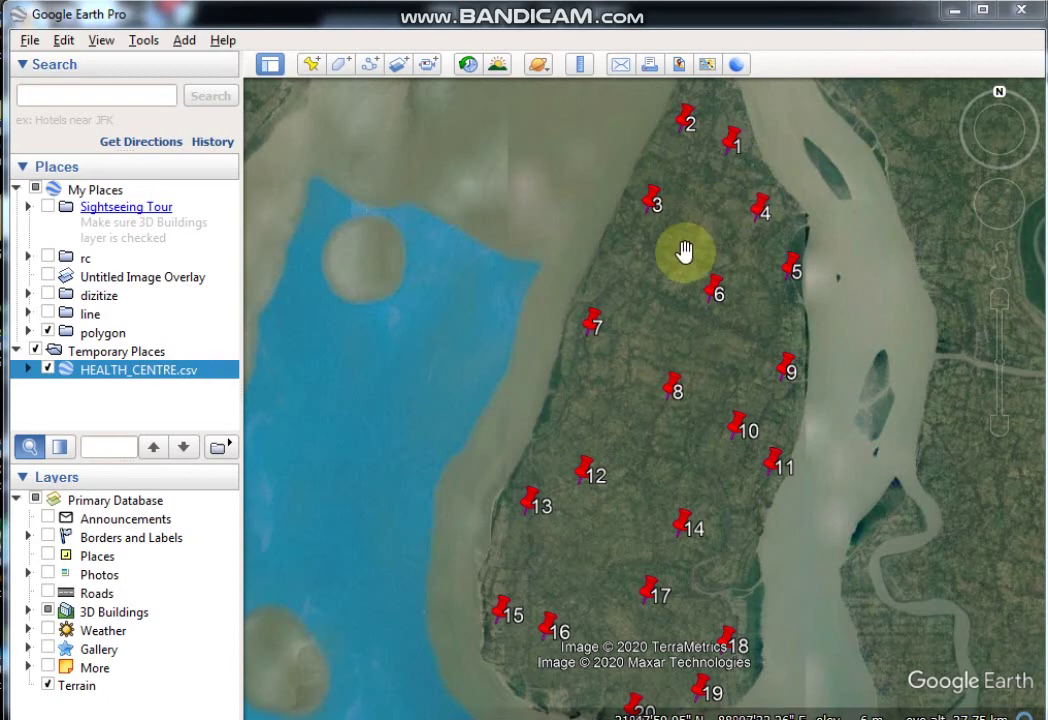
pyautogui.scroll(-1, 670, 270)
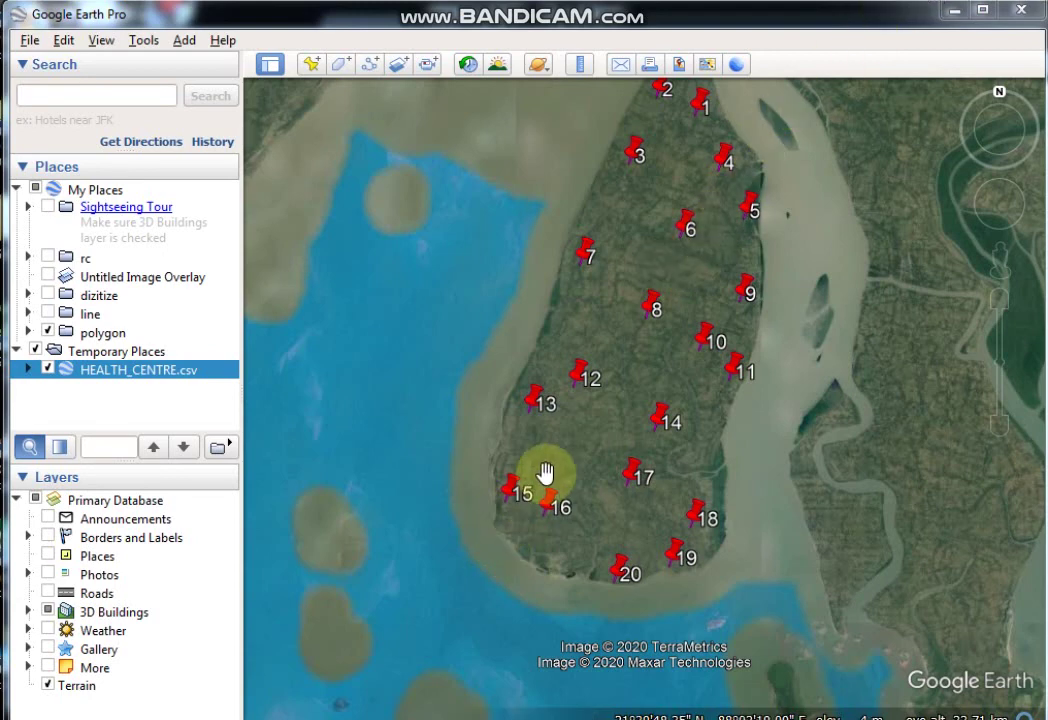
pyautogui.moveTo(546, 473)
pyautogui.mouseDown()
pyautogui.moveTo(578, 434)
pyautogui.moveTo(562, 398)
pyautogui.mouseUp()
pyautogui.moveTo(594, 445); pyautogui.dragTo(530, 403)
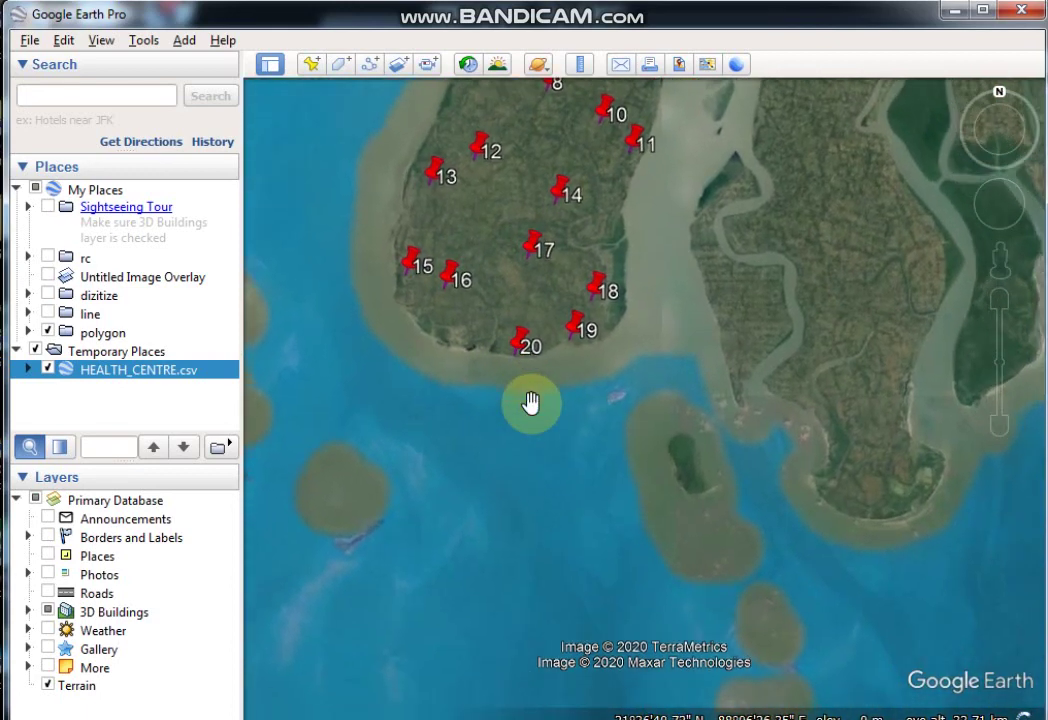